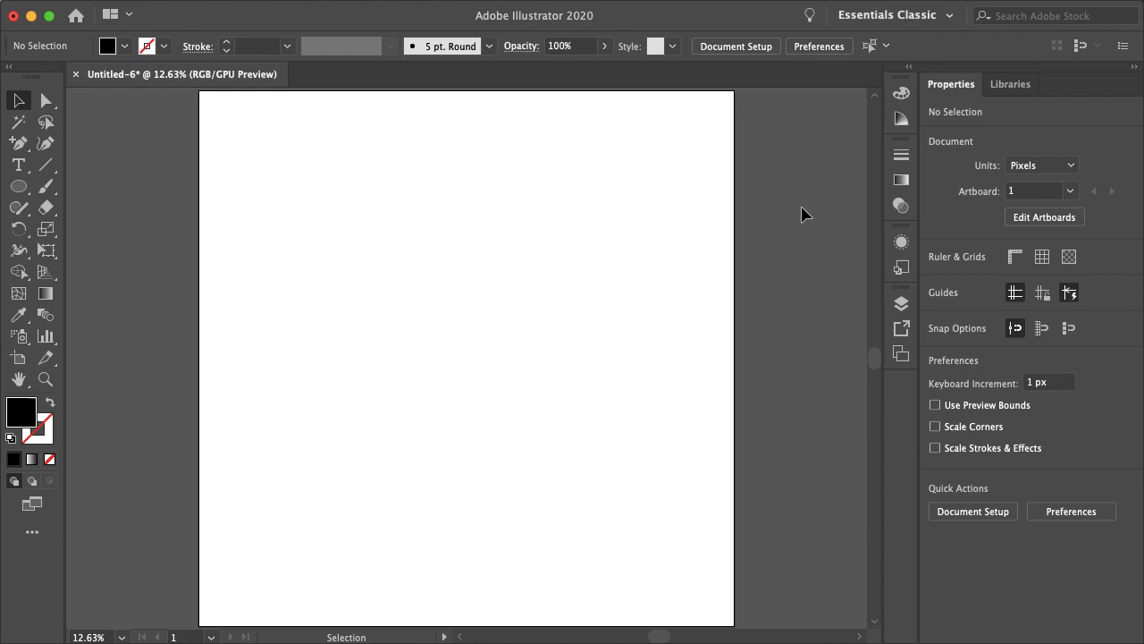
Step: Draw a black-filled circle and align it to the artboard's horizontal and vertical centre
left_click(20, 187)
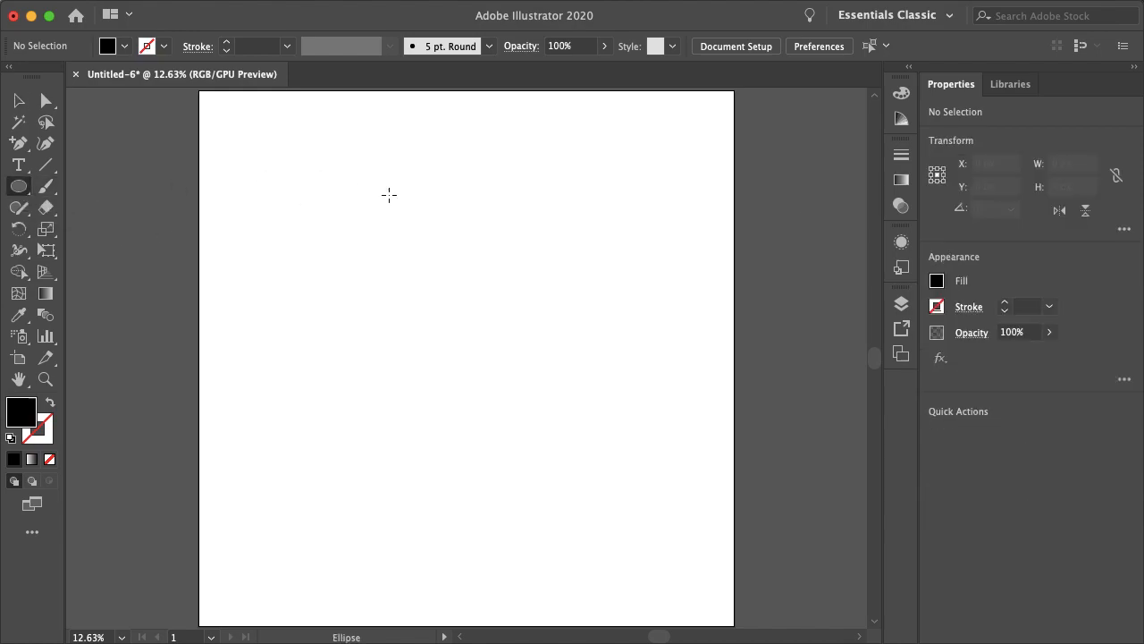
left_click_drag(355, 203, 610, 456)
left_click(738, 45)
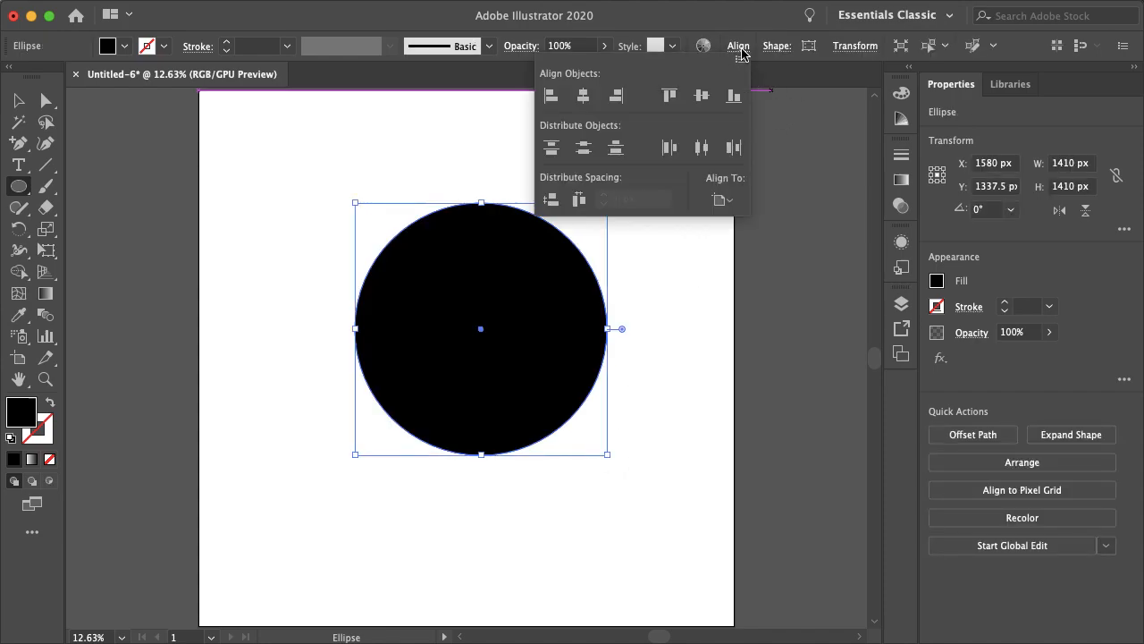
left_click(583, 95)
left_click(702, 96)
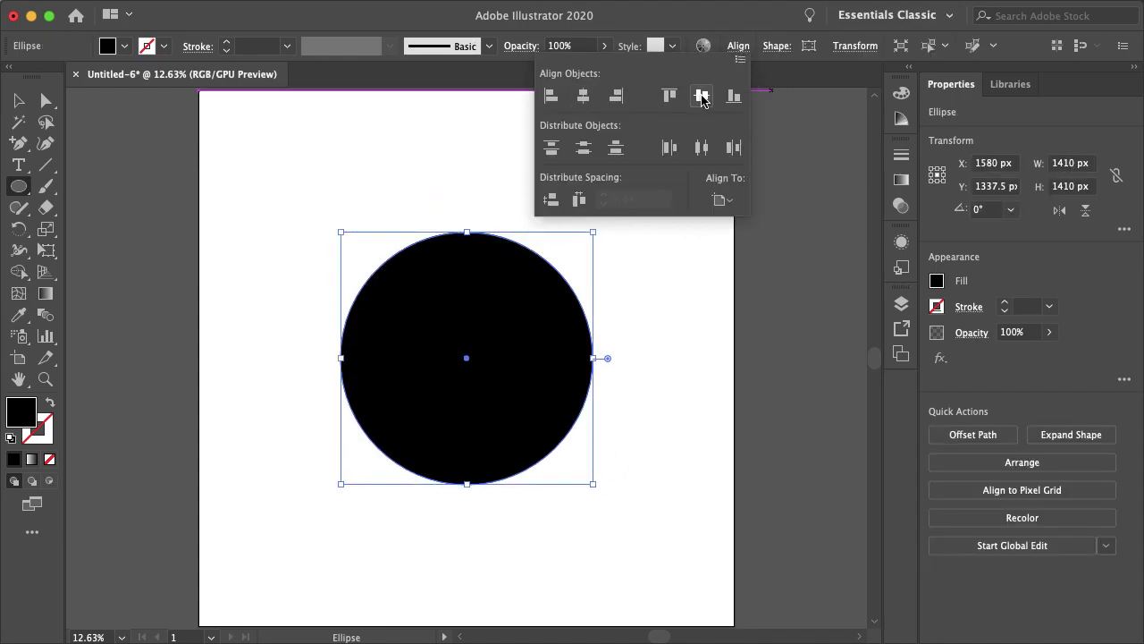
left_click(738, 46)
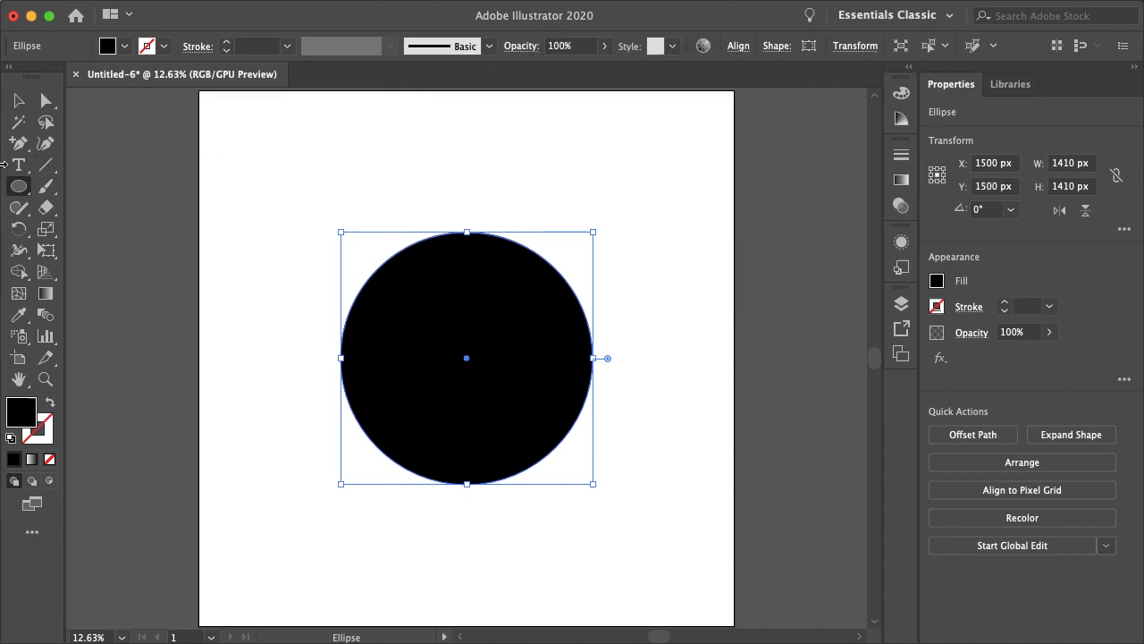
Step: Use the Type on a Path tool on the circle's edge and enter 'Mind Island Design'
left_click_drag(18, 164, 154, 186)
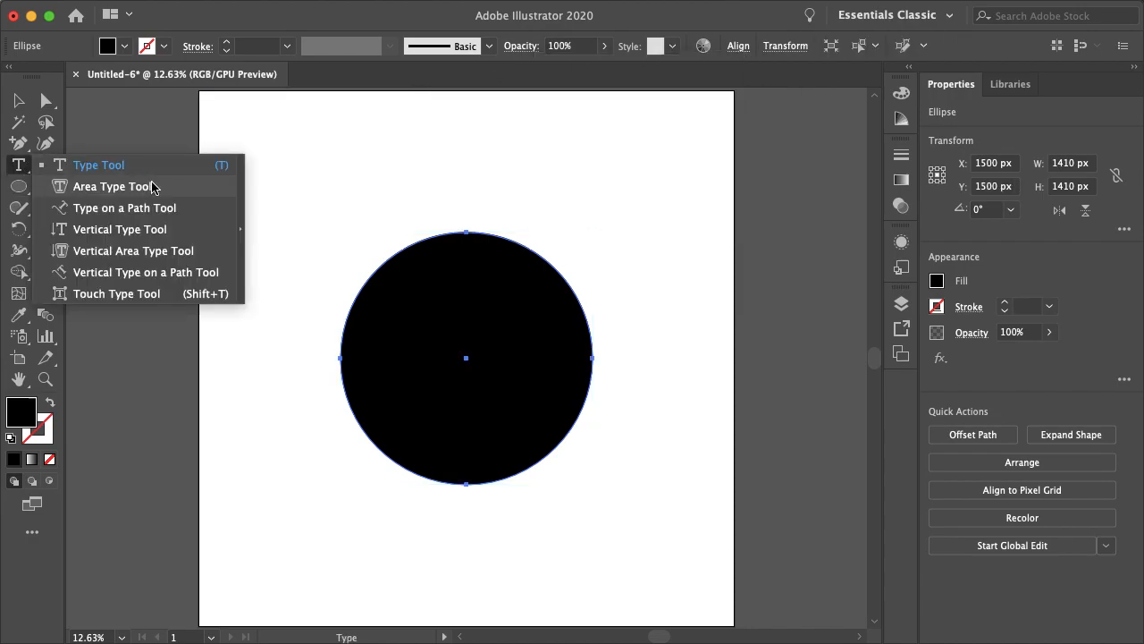
left_click(203, 213)
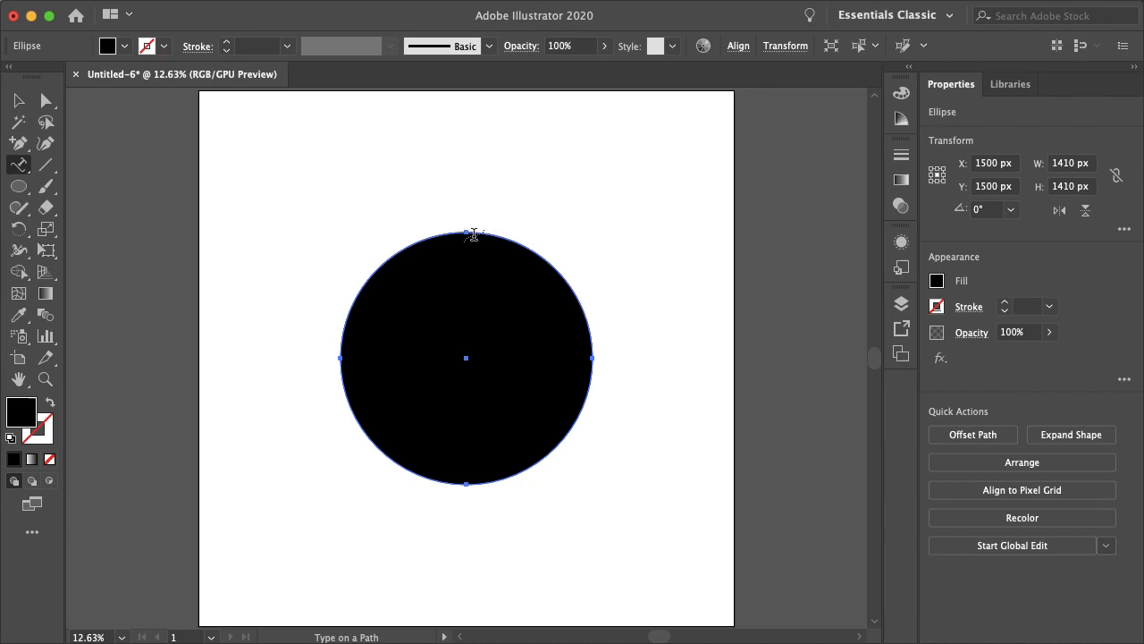
left_click(466, 232)
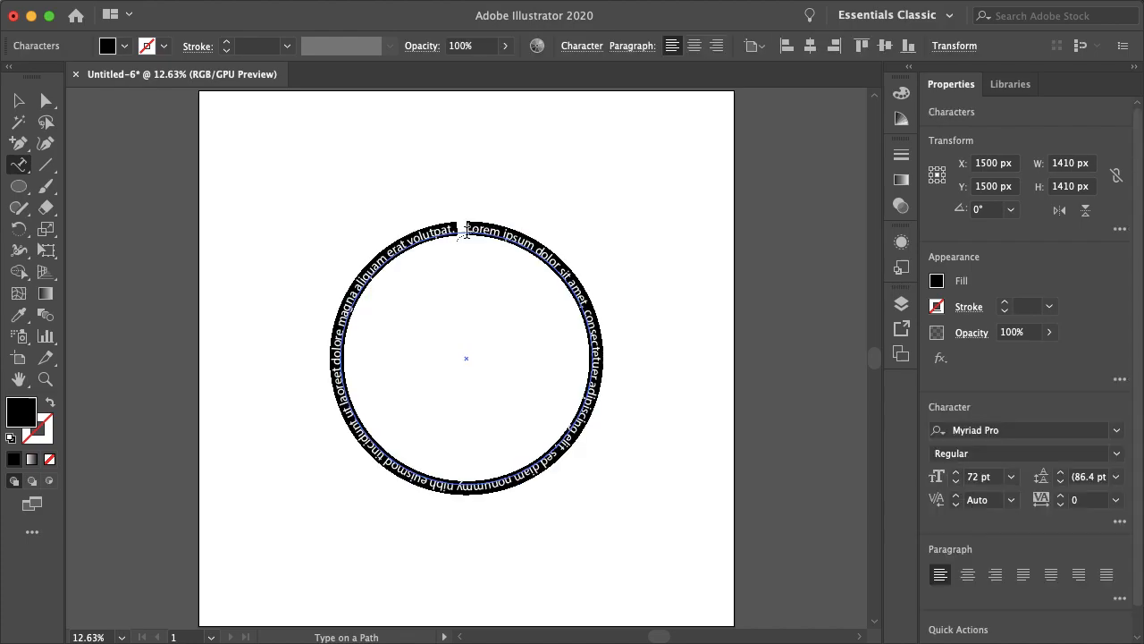
type("Min")
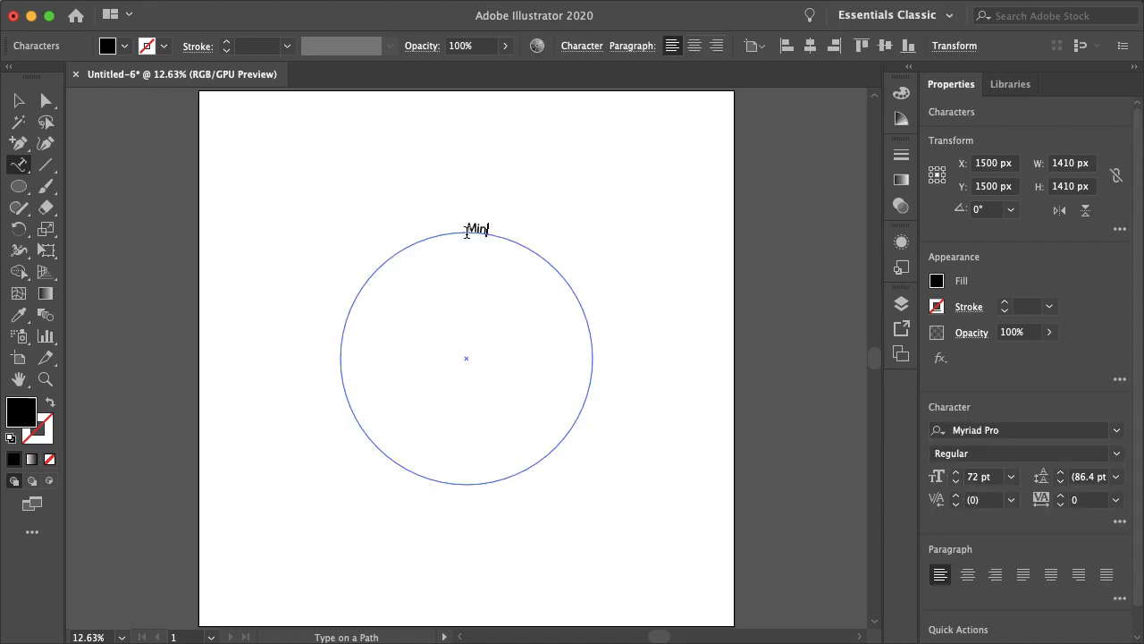
type("d Islaslan")
double_click(490, 229)
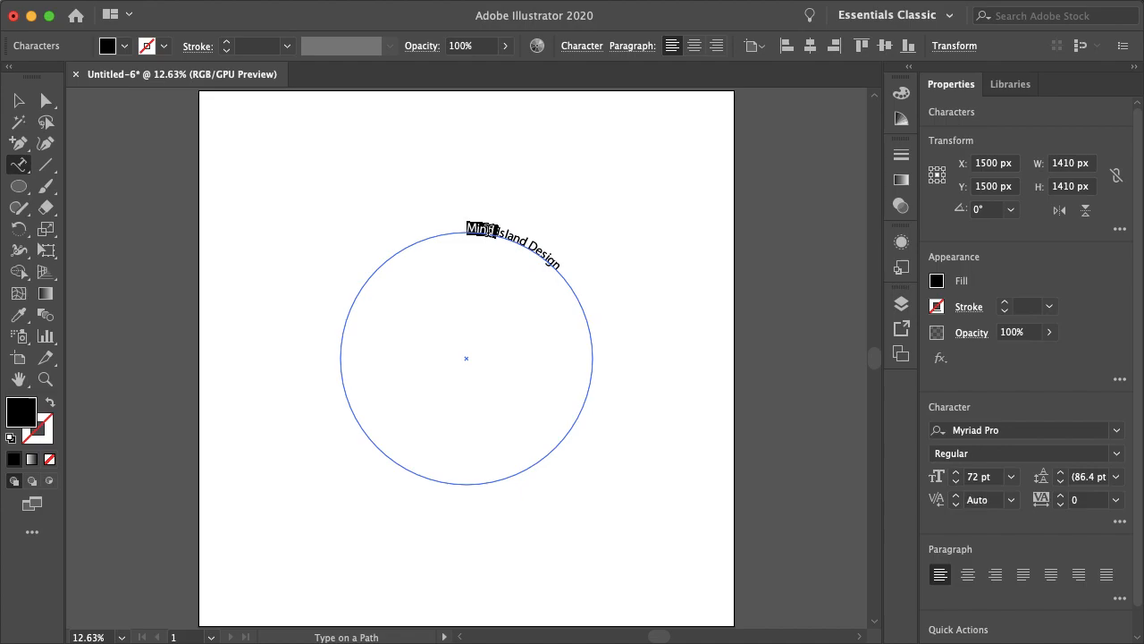
Step: Centre-align the path text and flip its bracket so it reads upright along the bottom
left_click(968, 576)
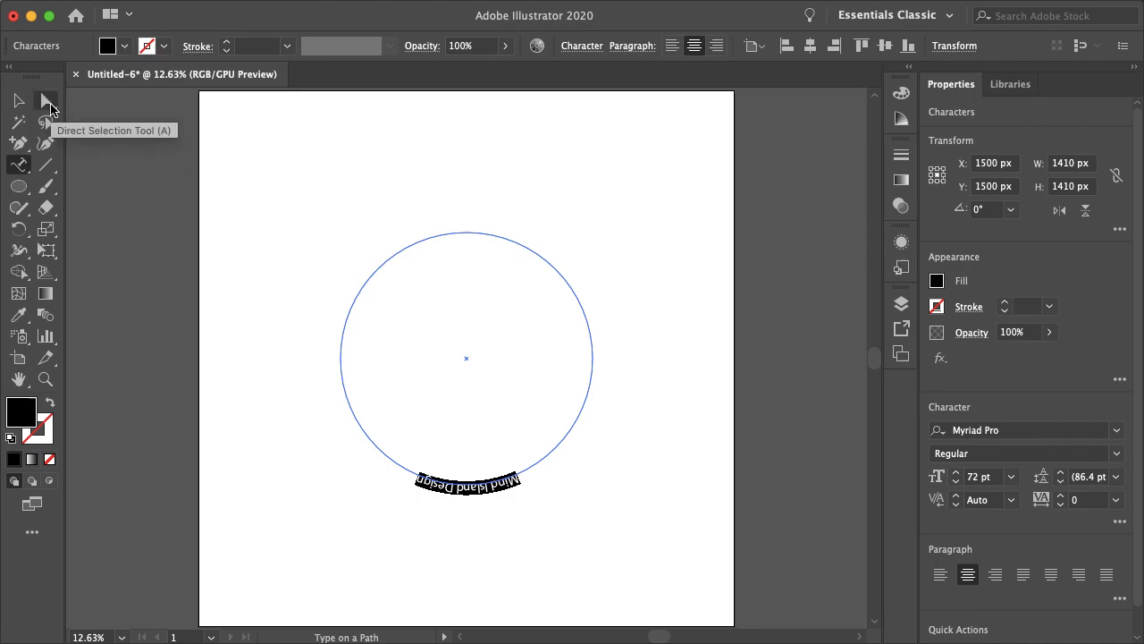
left_click(50, 107)
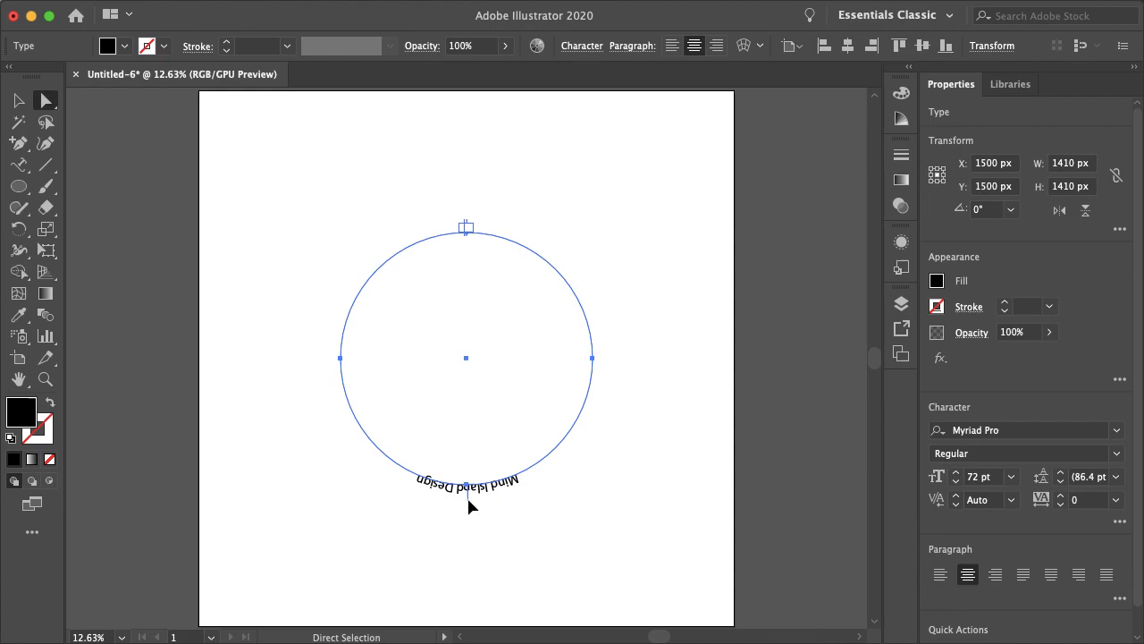
mouse_move(466, 490)
left_mouse_down()
mouse_move(472, 519)
mouse_move(608, 313)
mouse_move(488, 533)
mouse_move(469, 482)
left_mouse_up()
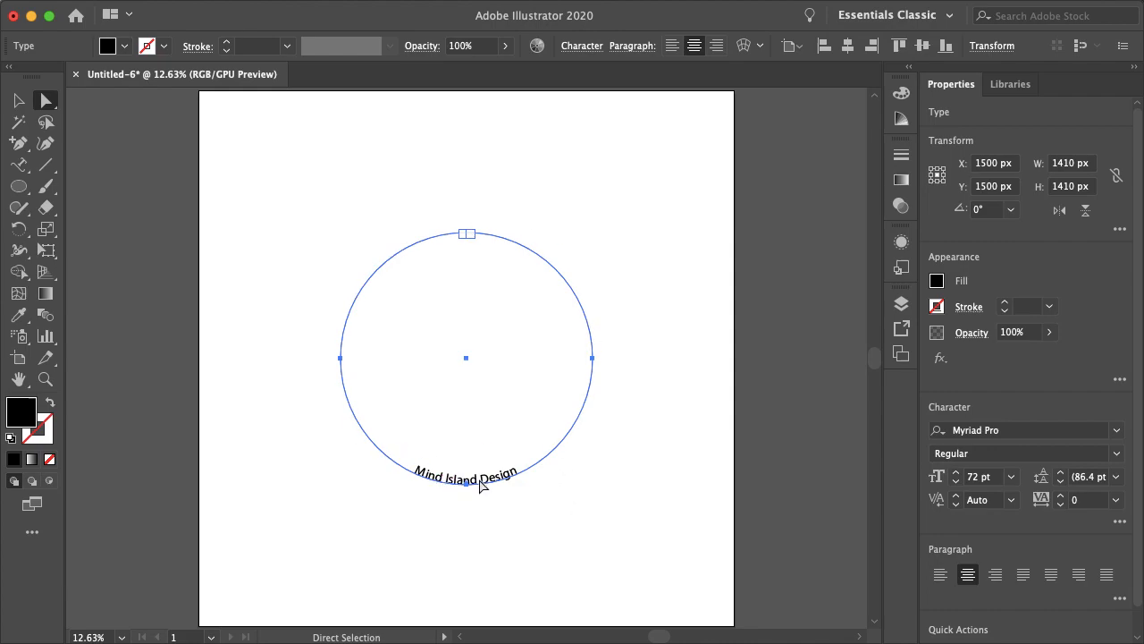
left_click(21, 166)
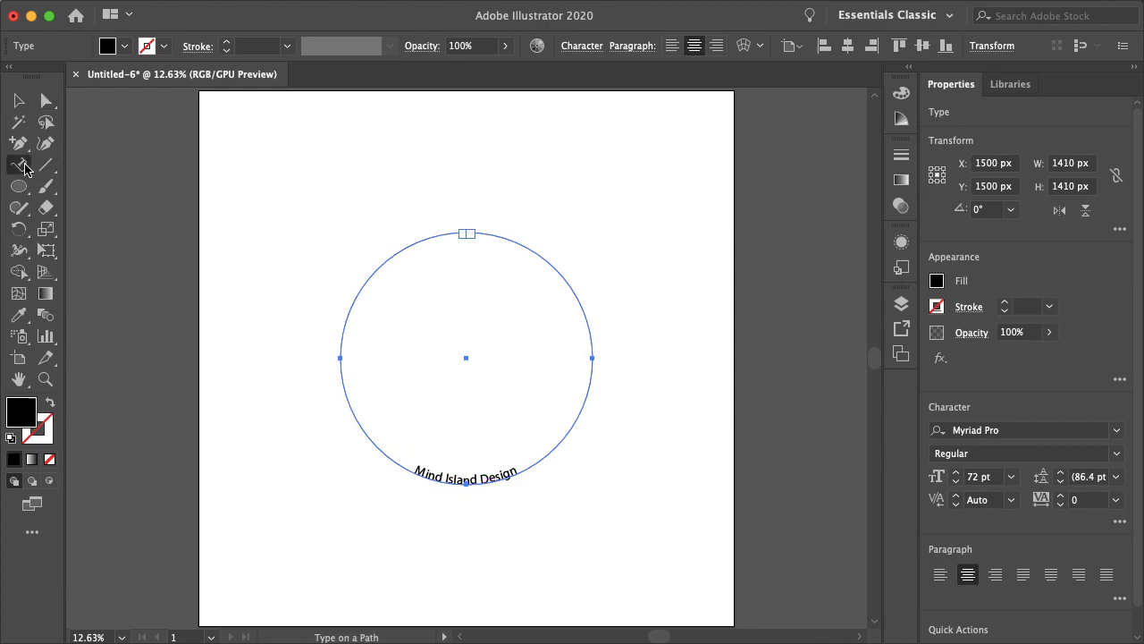
Step: Set the text's baseline shift to -100 pt in the Character panel
triple_click(438, 474)
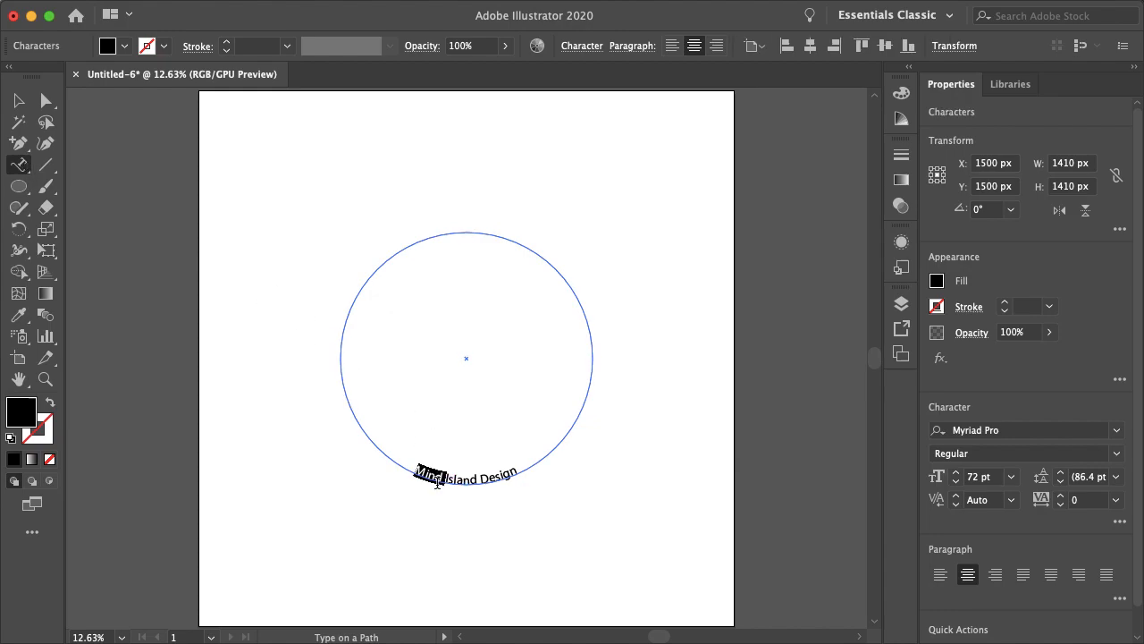
left_click(581, 46)
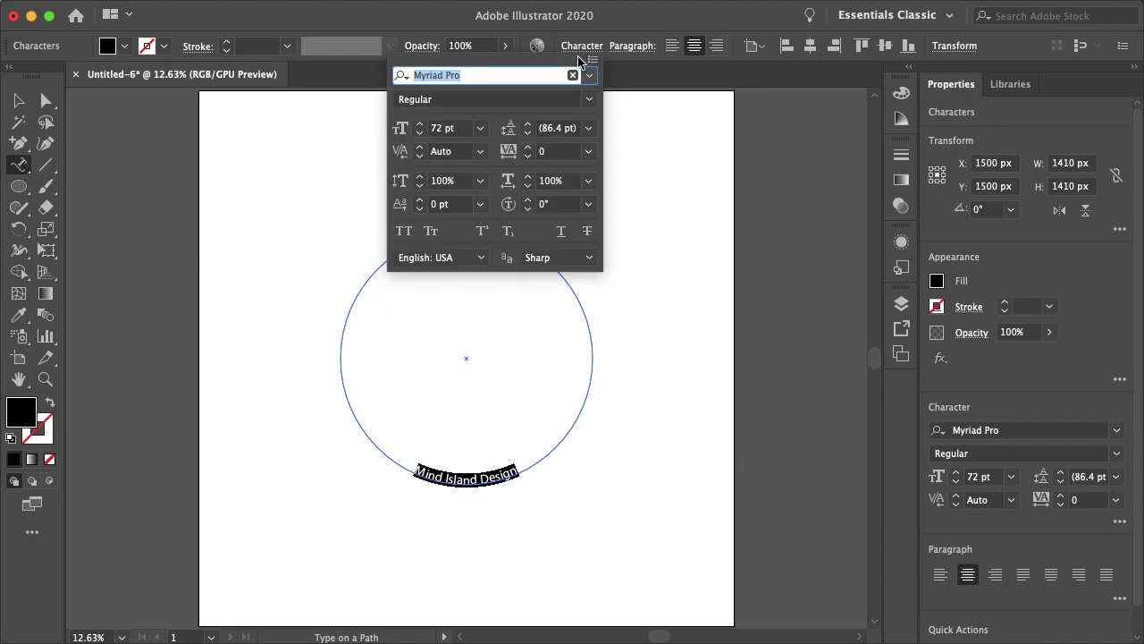
left_click(420, 208)
left_click(420, 208)
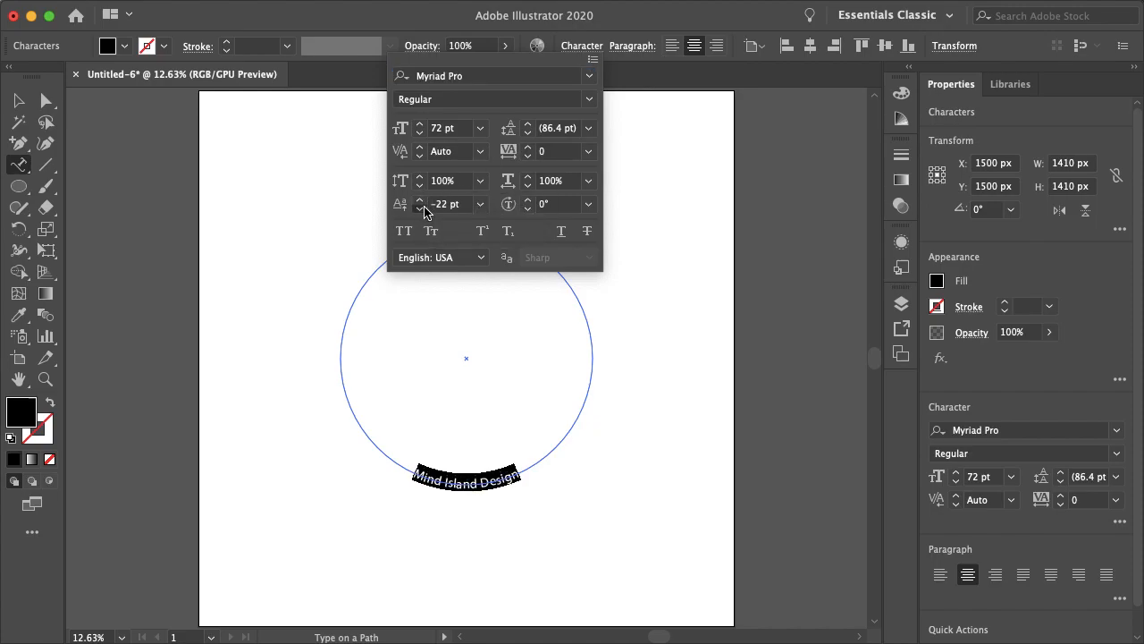
left_click(420, 208)
left_click(420, 208)
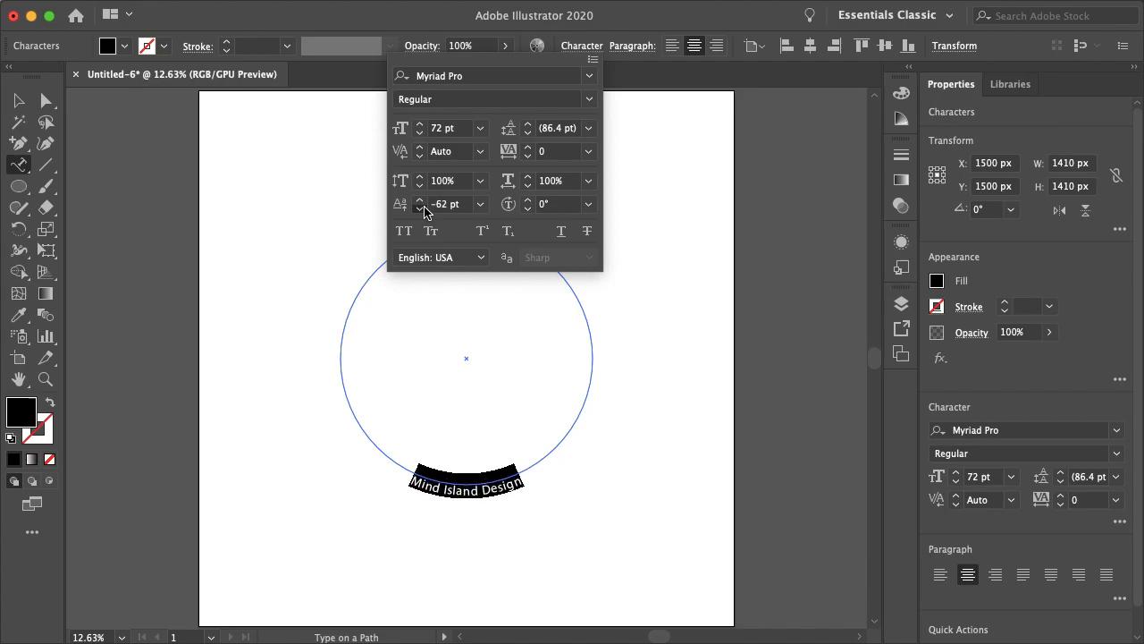
left_click(420, 209)
left_click(421, 208)
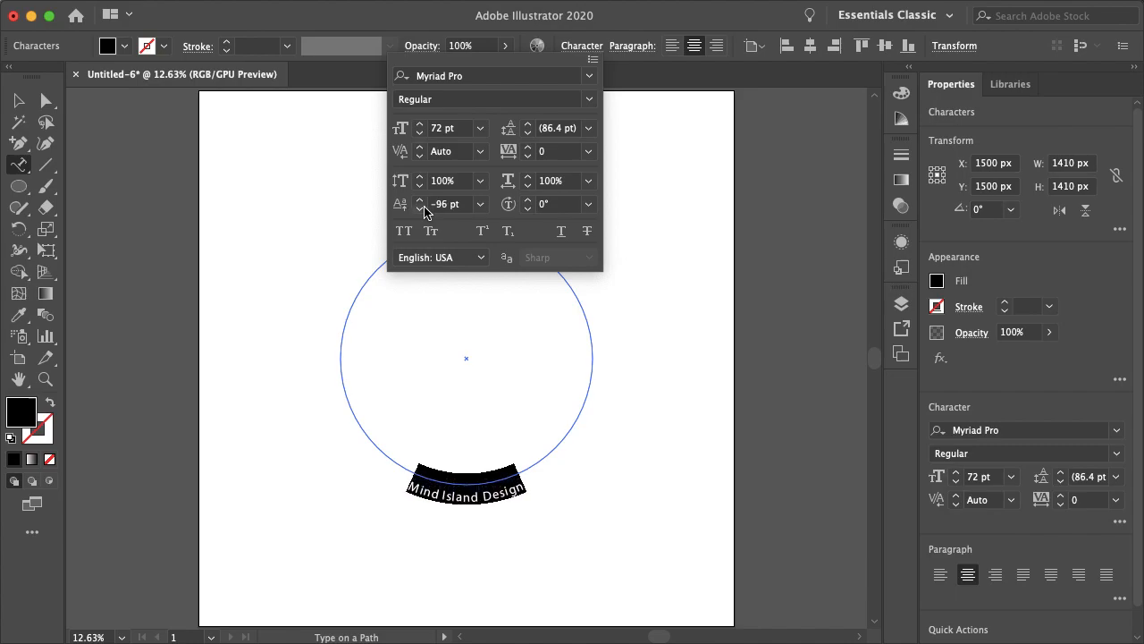
left_click(420, 208)
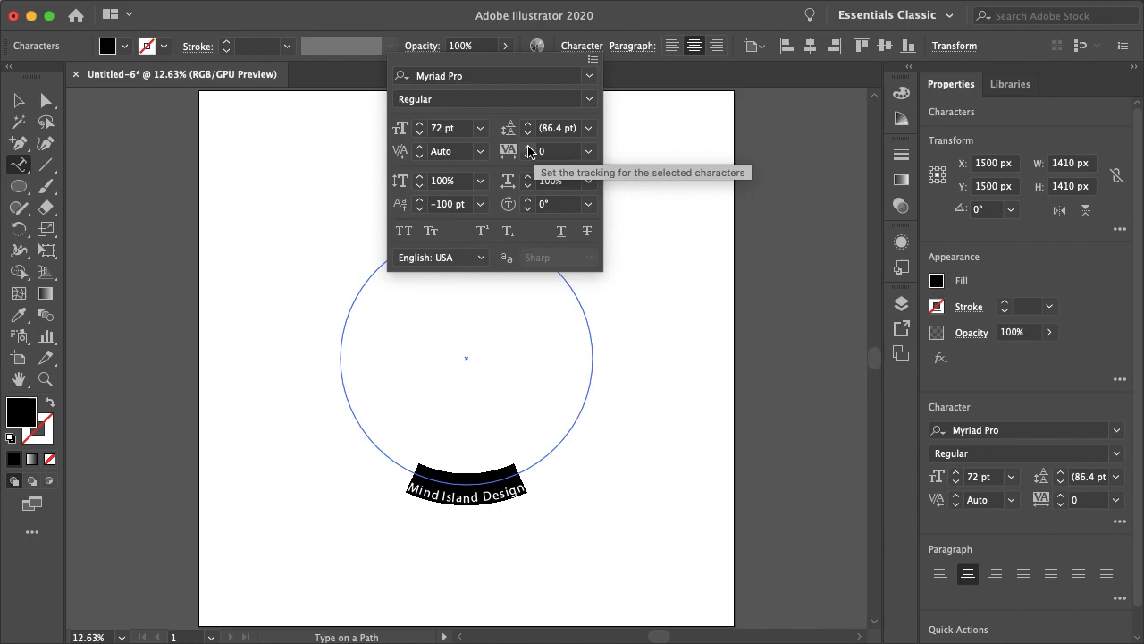
Step: Tighten the tracking to -15 and leave text editing
left_click(528, 156)
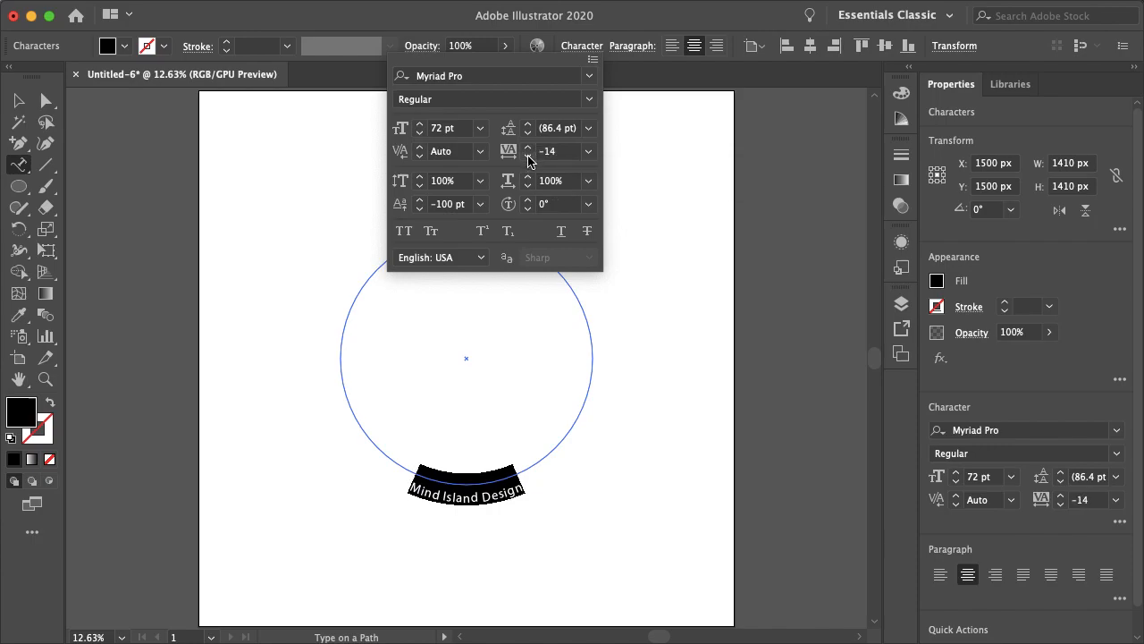
left_click(529, 155)
left_click(23, 106)
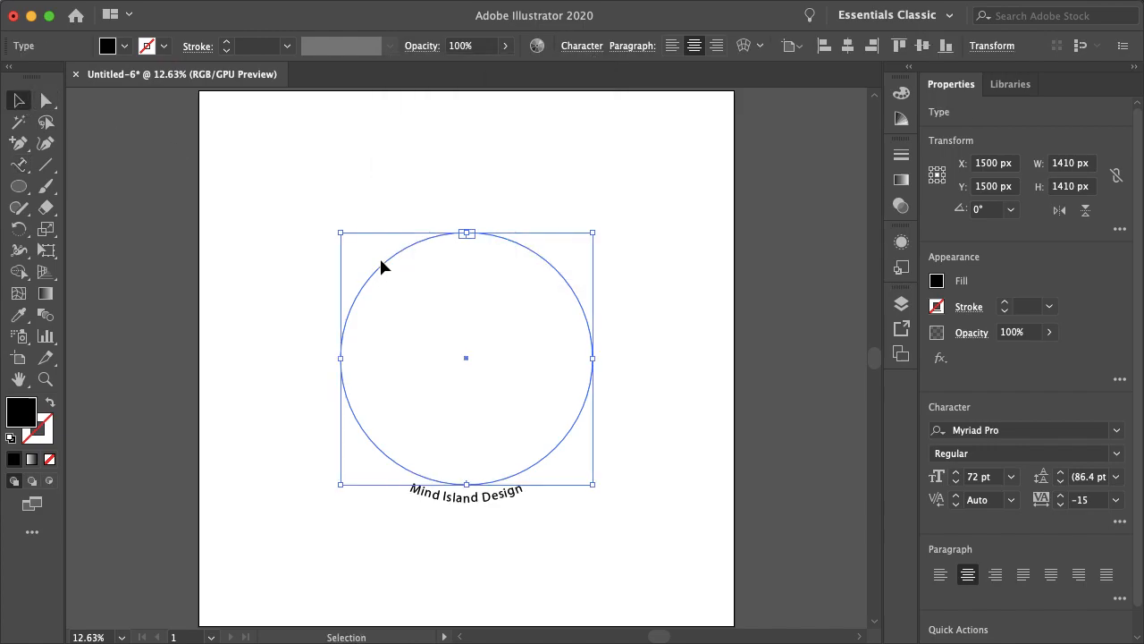
Step: Drag the curved Mind Island Design text to the artboard's right edge and deselect
left_click(289, 232)
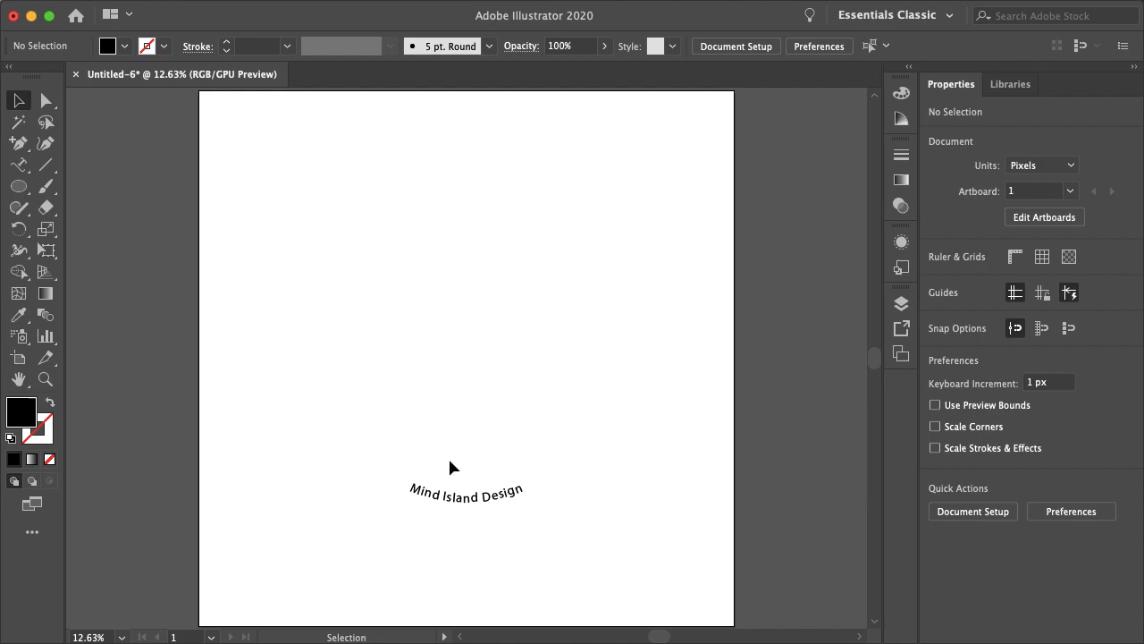
left_click(447, 493)
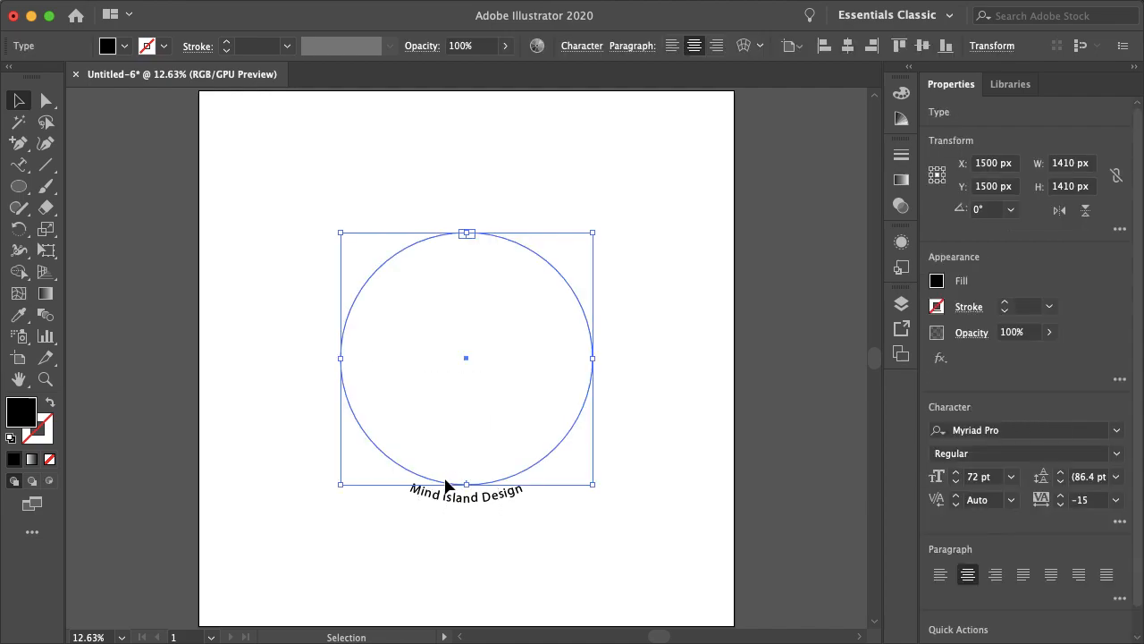
left_click_drag(444, 487, 777, 362)
left_click(429, 334)
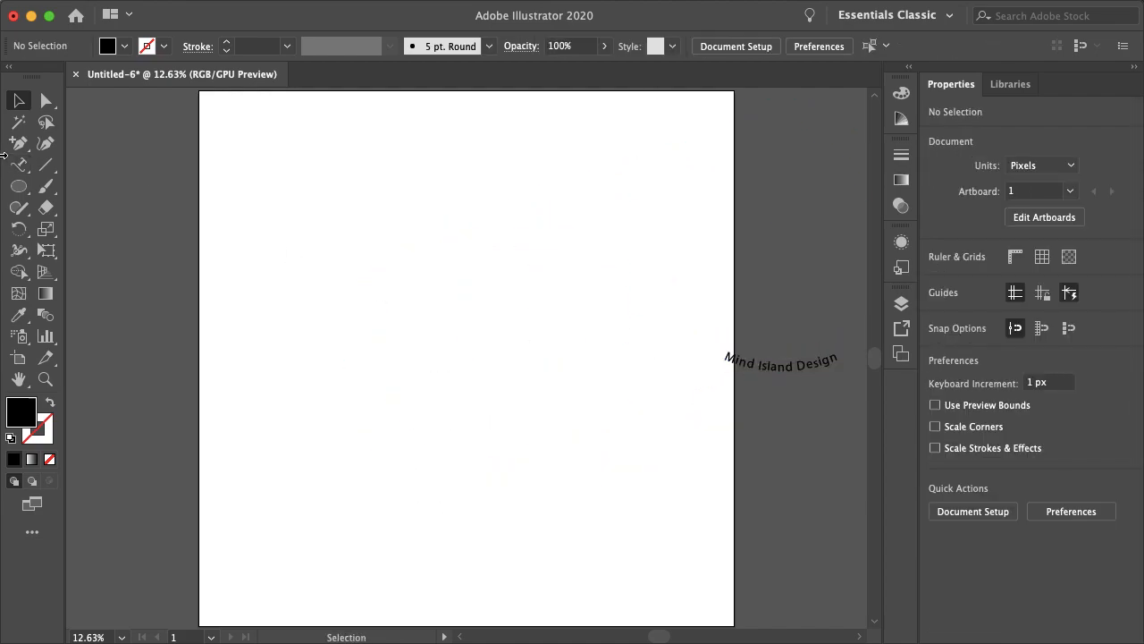
Step: Draw a black square and round its top-right corner to about 614 px via the corner widget
left_click_drag(19, 188, 81, 189)
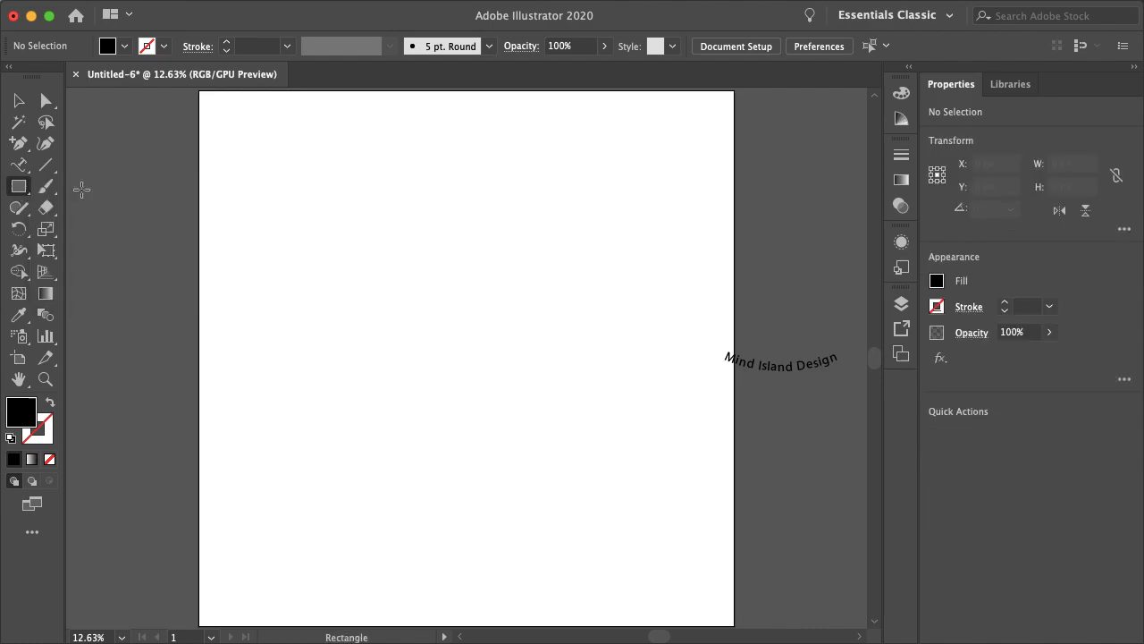
left_click_drag(358, 215, 506, 440)
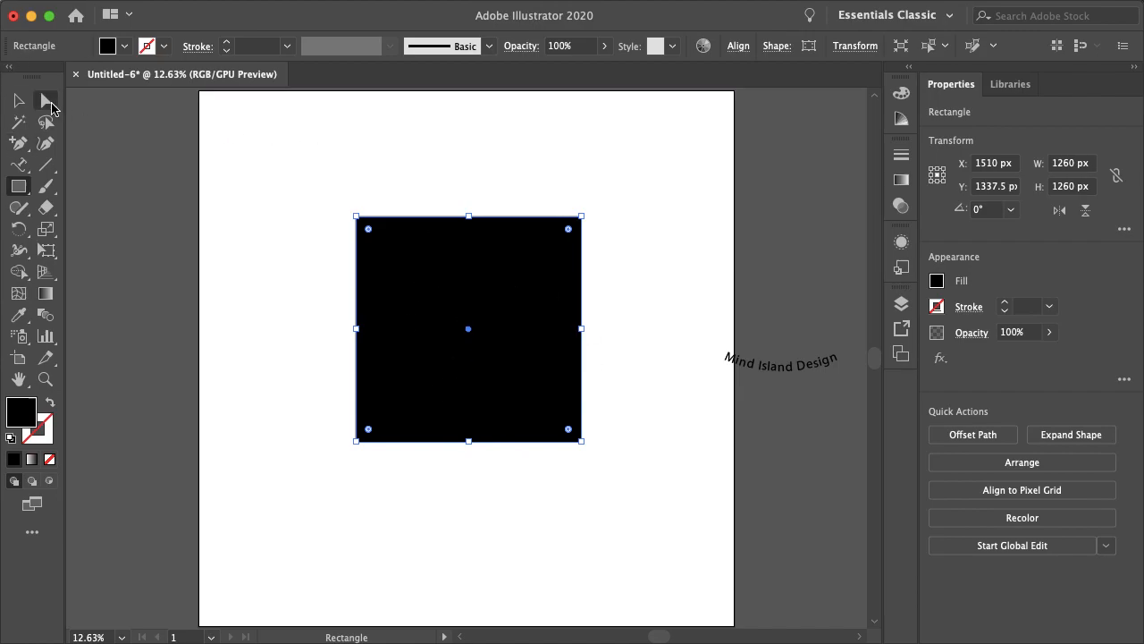
left_click(47, 101)
left_click(581, 217)
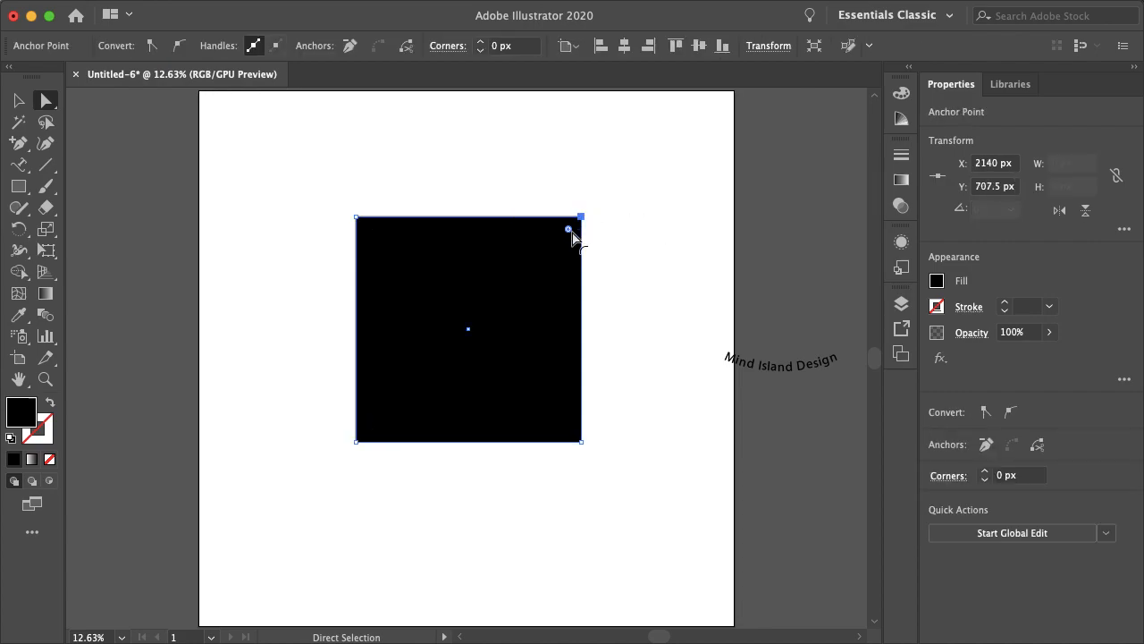
left_click_drag(569, 231, 505, 282)
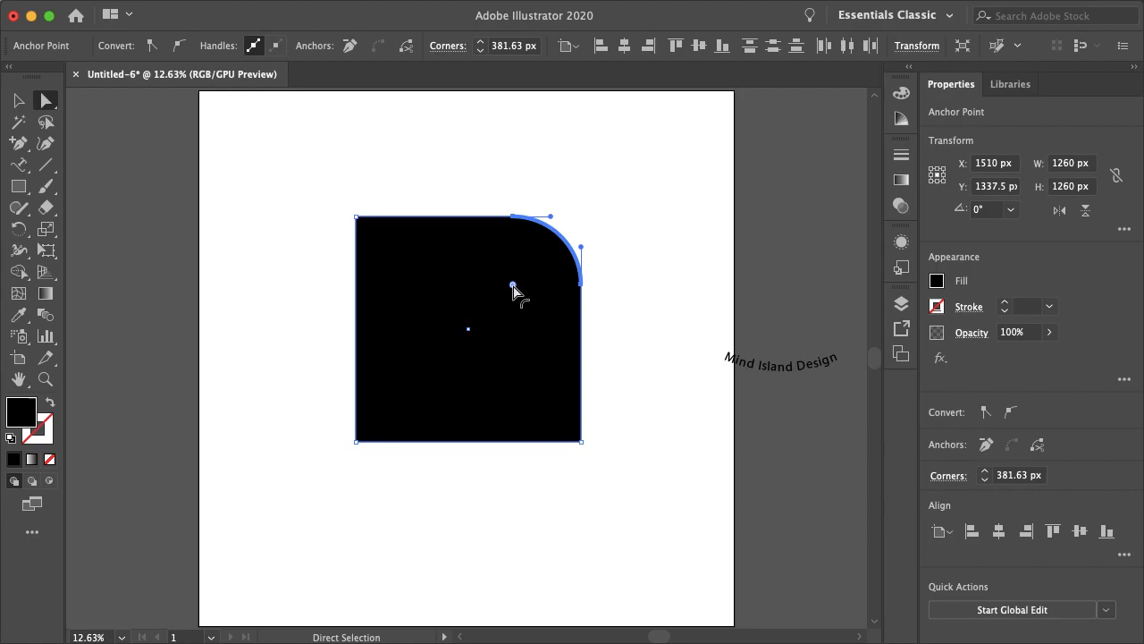
left_click_drag(514, 286, 465, 326)
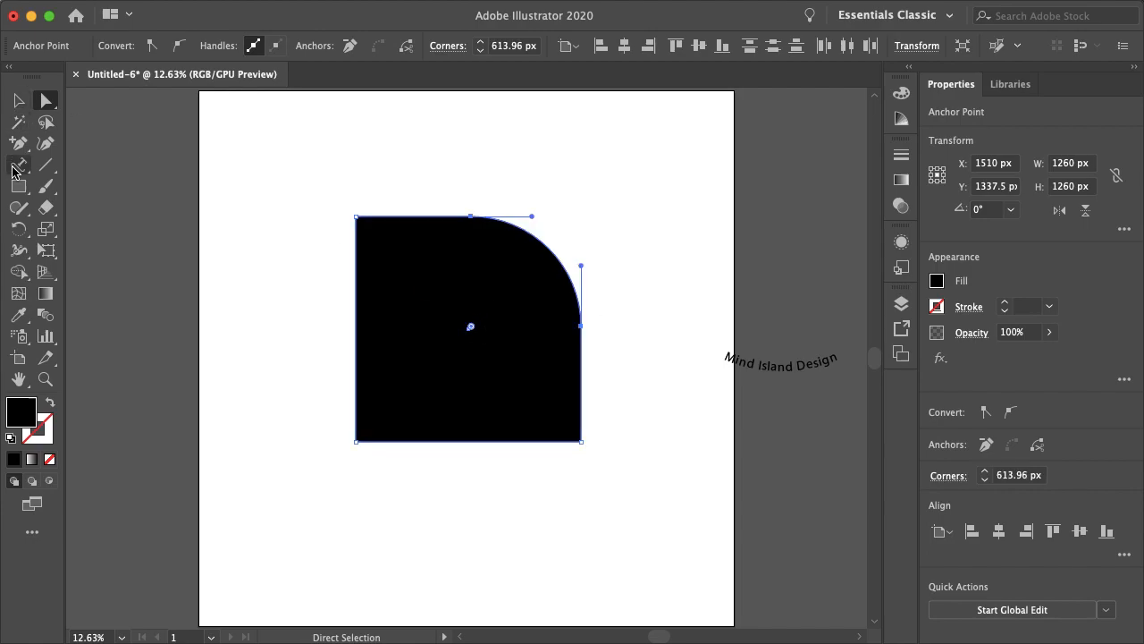
left_click(18, 164)
Step: Convert the rounded square into an area-type shape filled with Lorem ipsum placeholder text
right_click(19, 164)
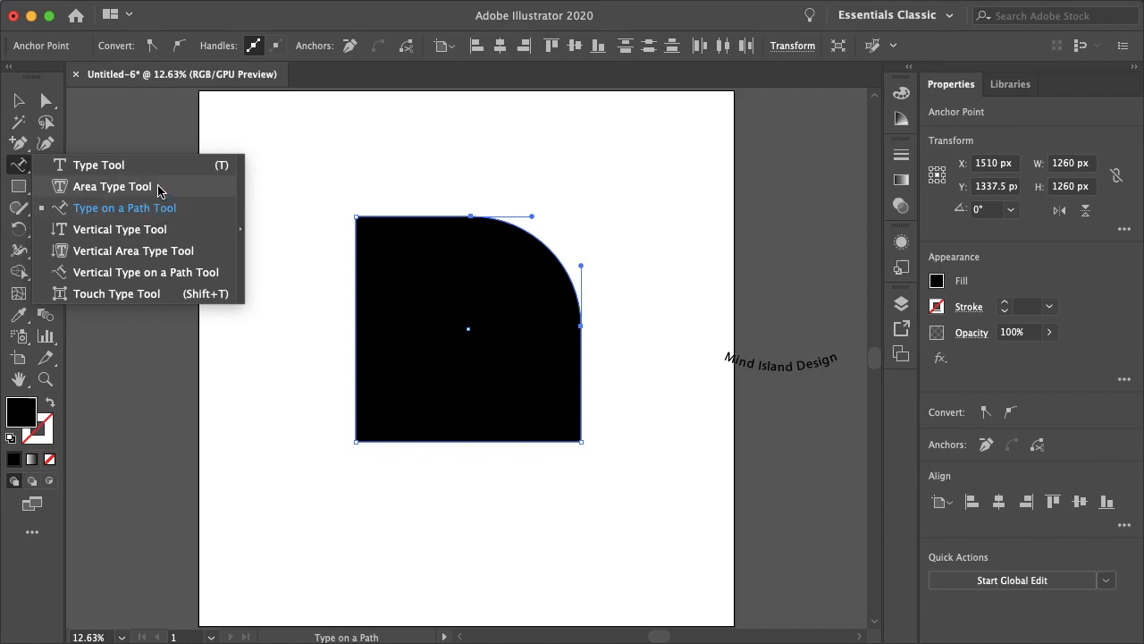
left_click(113, 186)
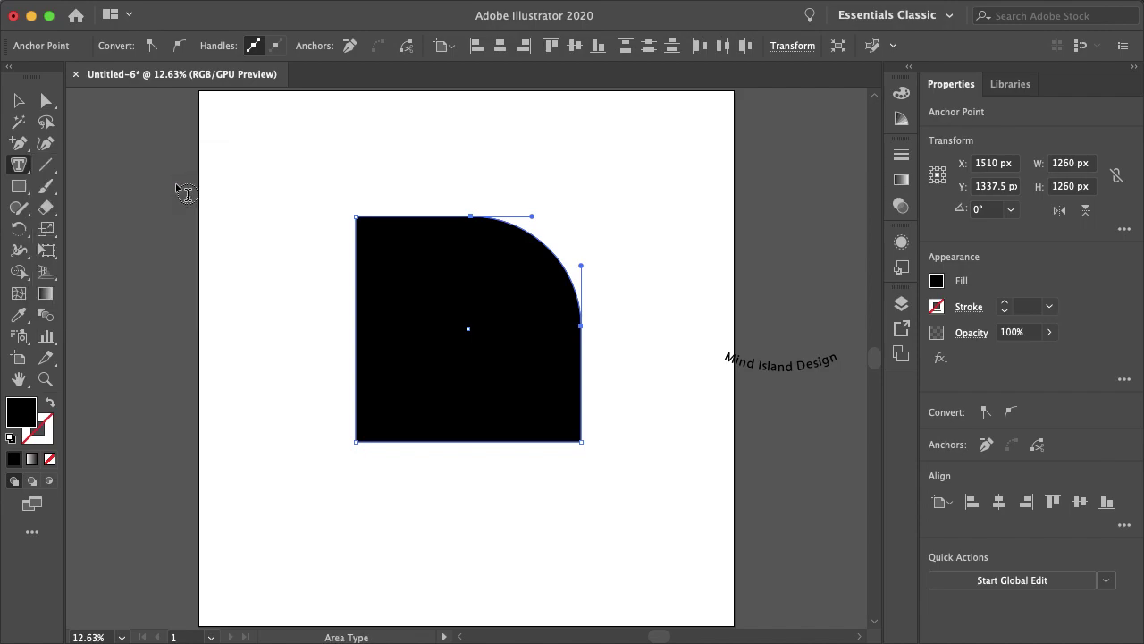
left_click(409, 264)
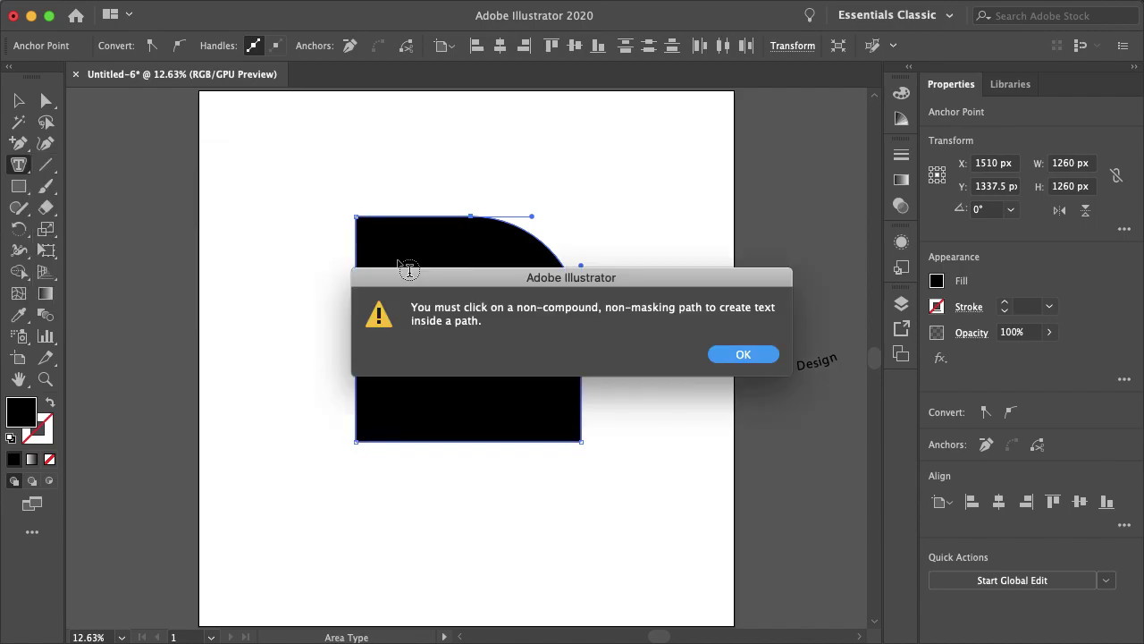
left_click(743, 354)
left_click(416, 226)
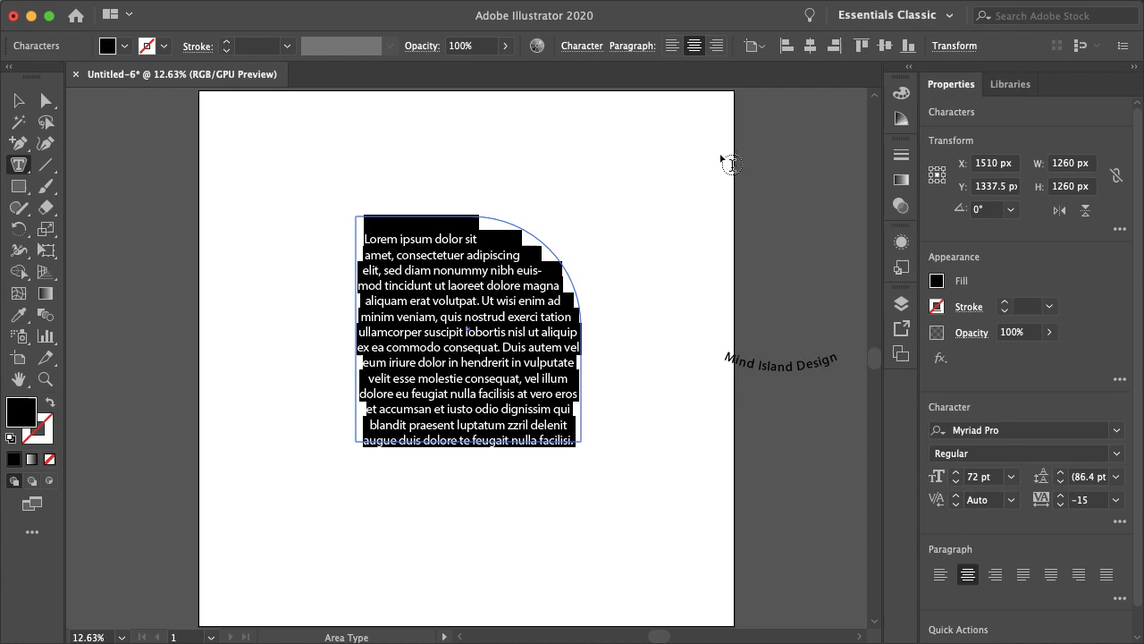
left_click(639, 49)
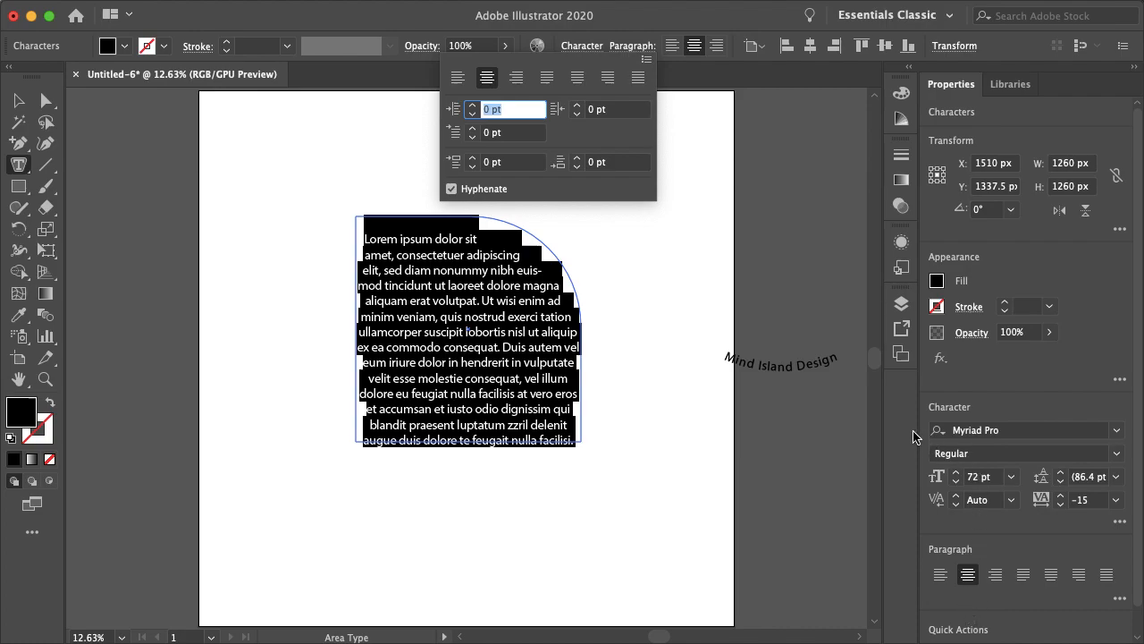
Step: Uncheck Hyphenate in the Paragraph popup and deselect the text area
left_click(1120, 523)
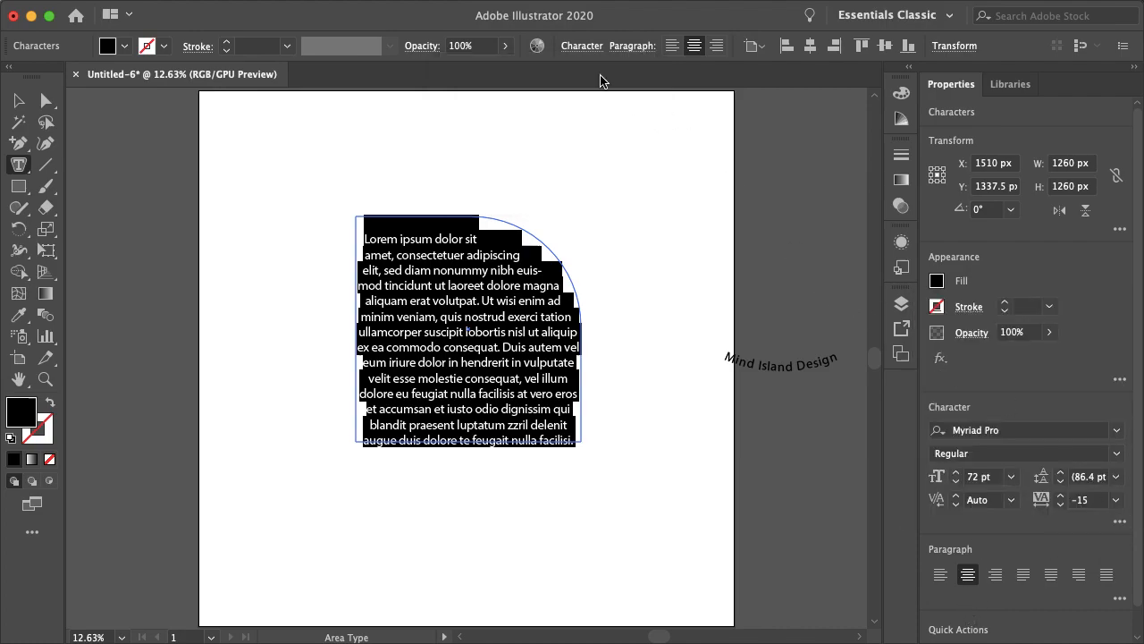
left_click(632, 45)
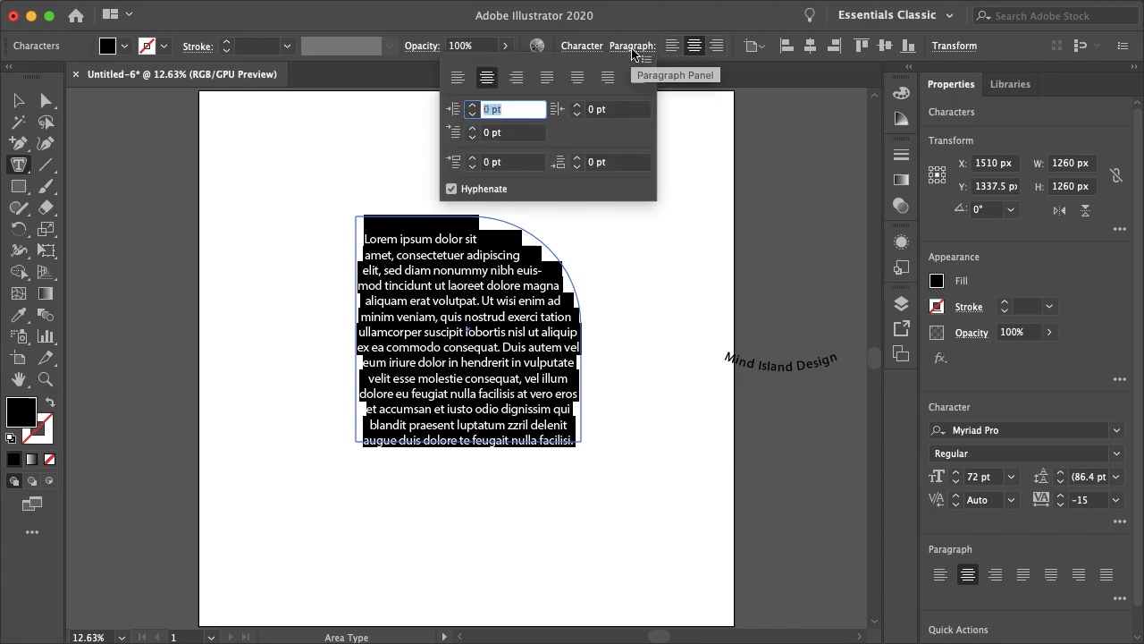
left_click(452, 189)
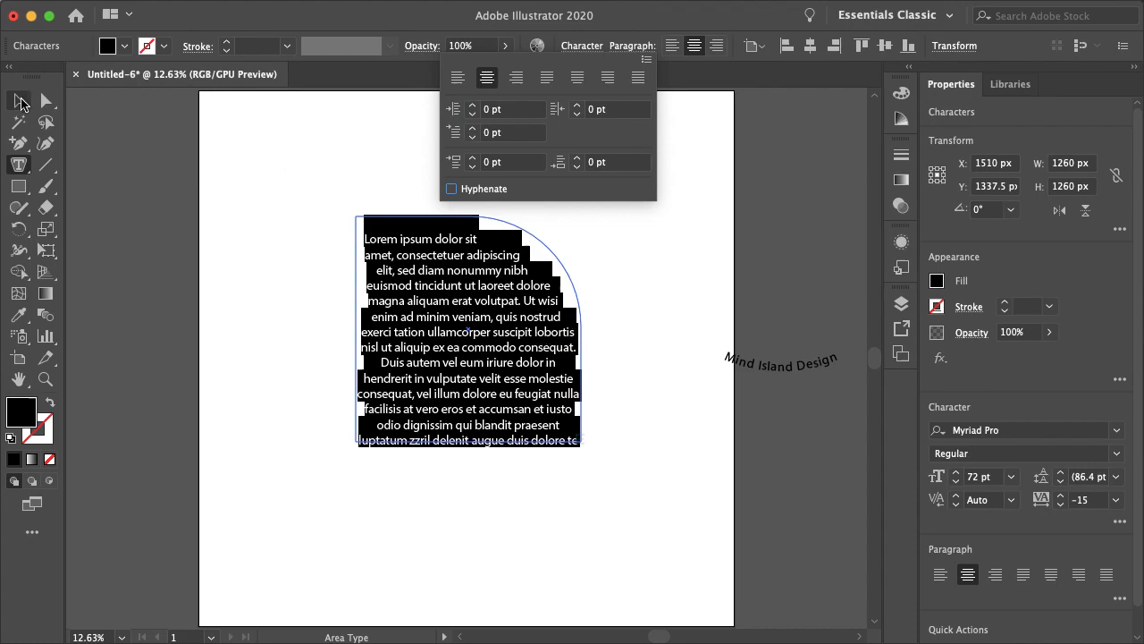
left_click(255, 219)
left_click(751, 358)
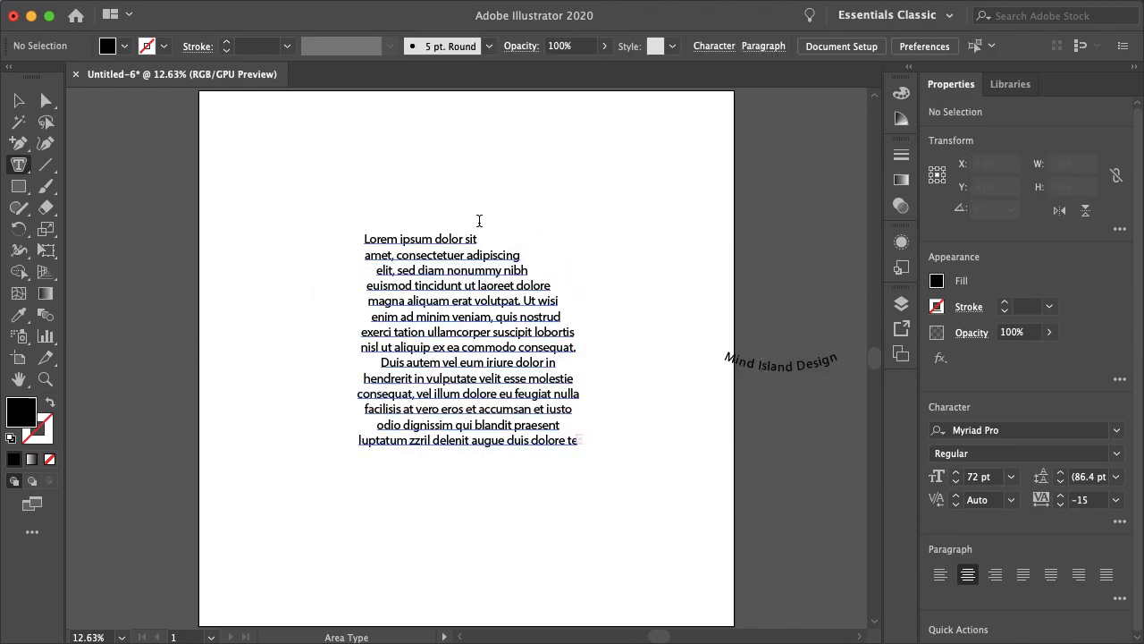
left_click(18, 100)
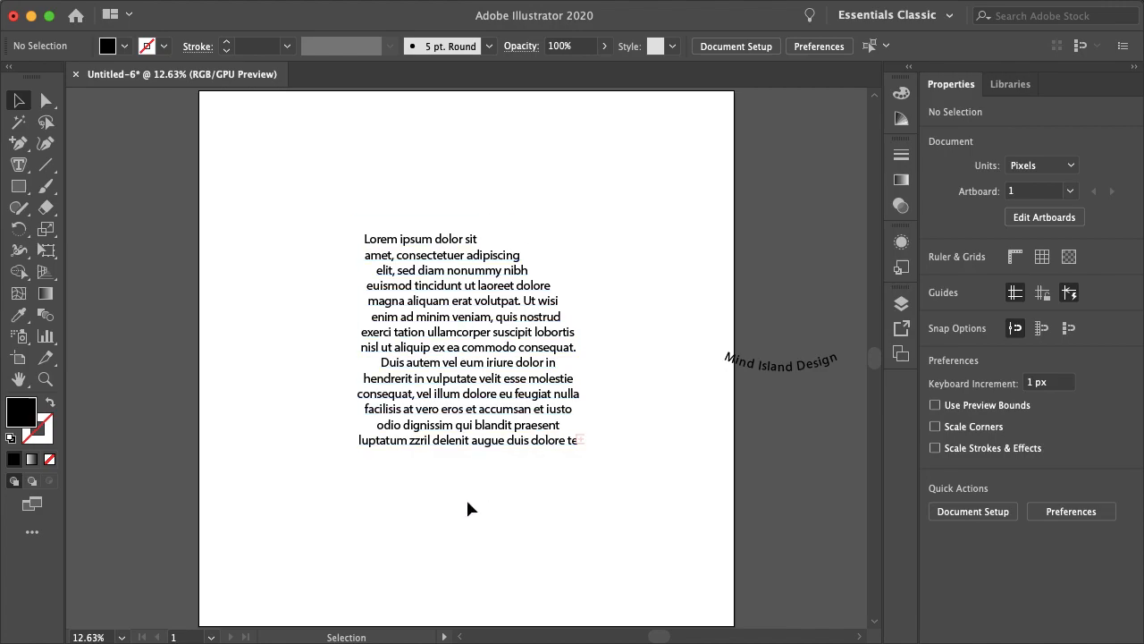
Step: Move the text area to the lower right and draw a horizontal line across the upper artboard
left_click(430, 317)
left_click_drag(430, 318, 733, 532)
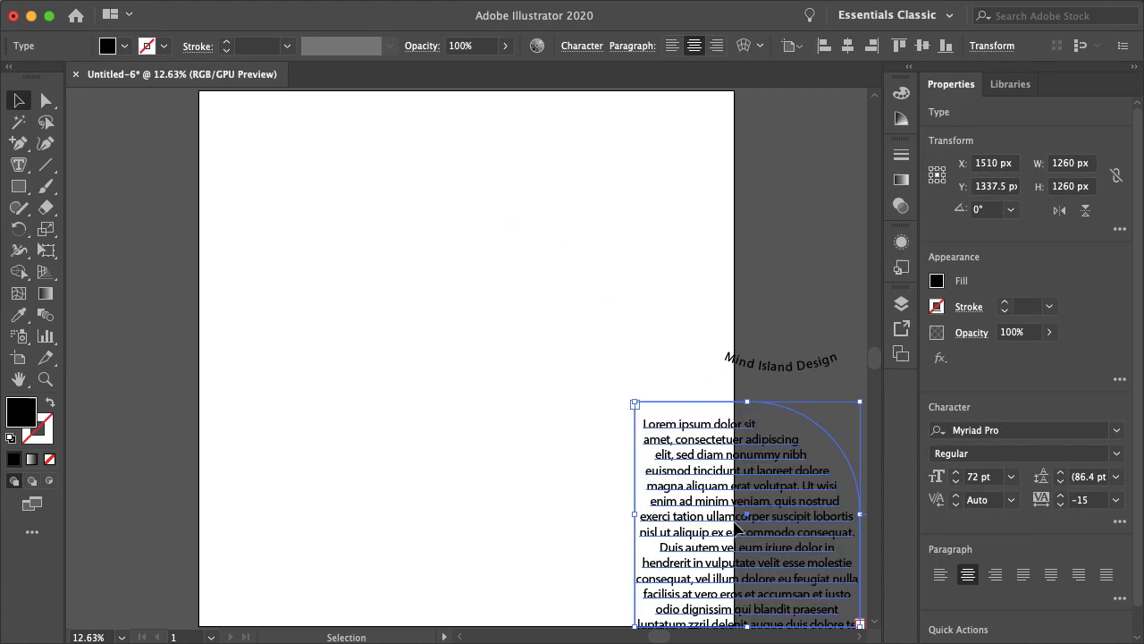
left_click(47, 166)
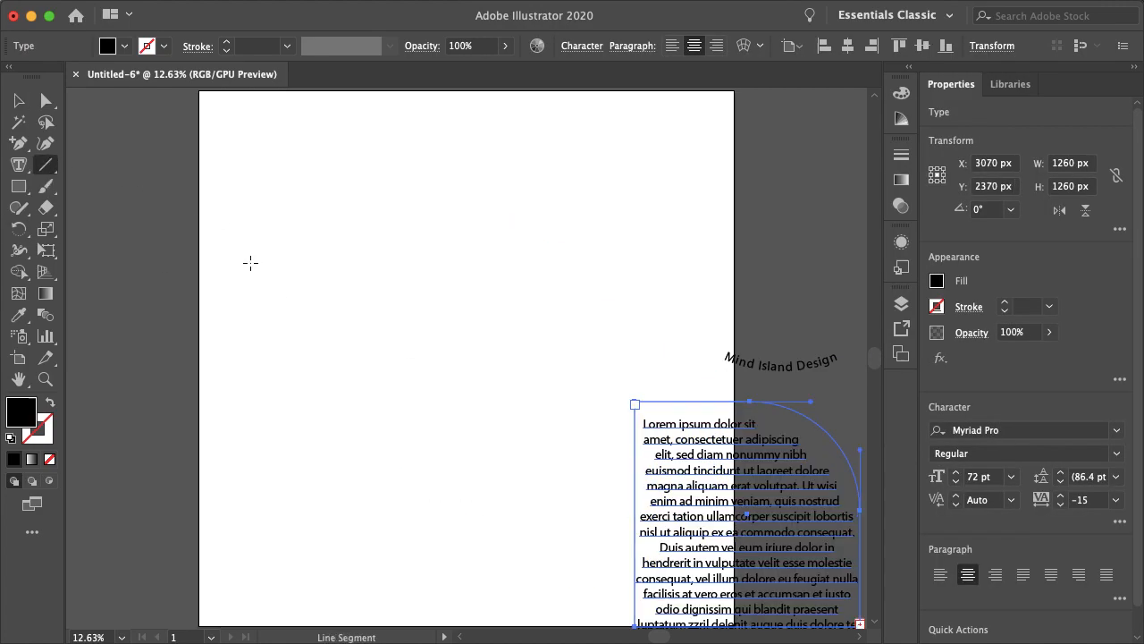
left_click_drag(310, 233, 597, 233)
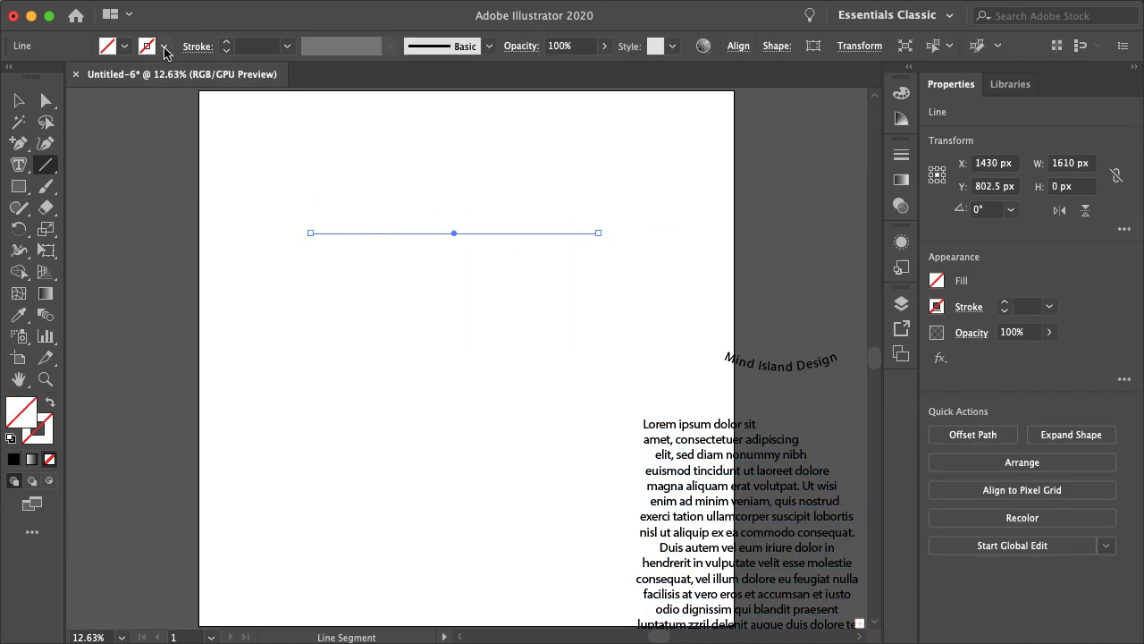
Step: Give the line a black stroke at 10 pt weight
left_click(163, 46)
left_click(50, 76)
left_click(225, 42)
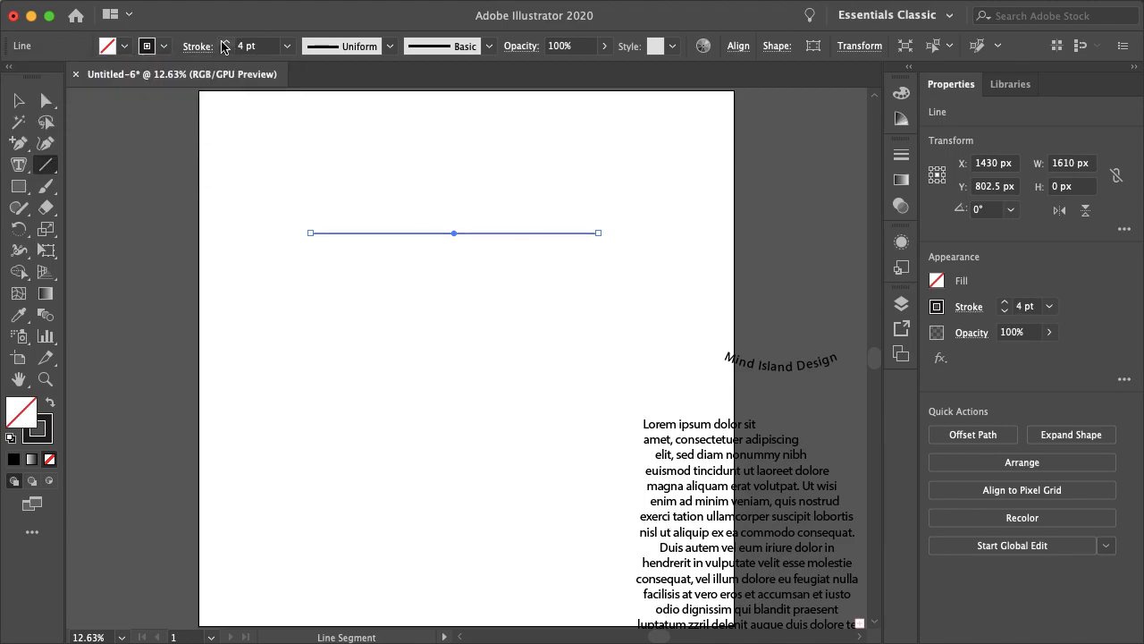
left_click(225, 41)
left_click(225, 42)
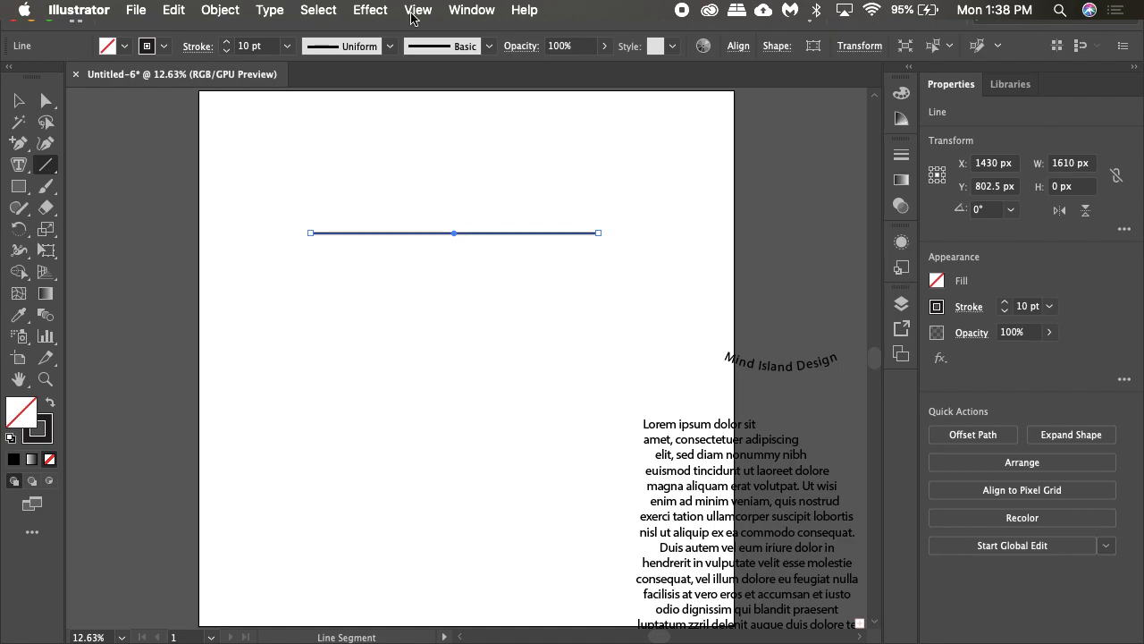
Step: Apply Zig Zag with Preview on, Size 50 px, 3 ridges per segment, Smooth points
left_click(369, 10)
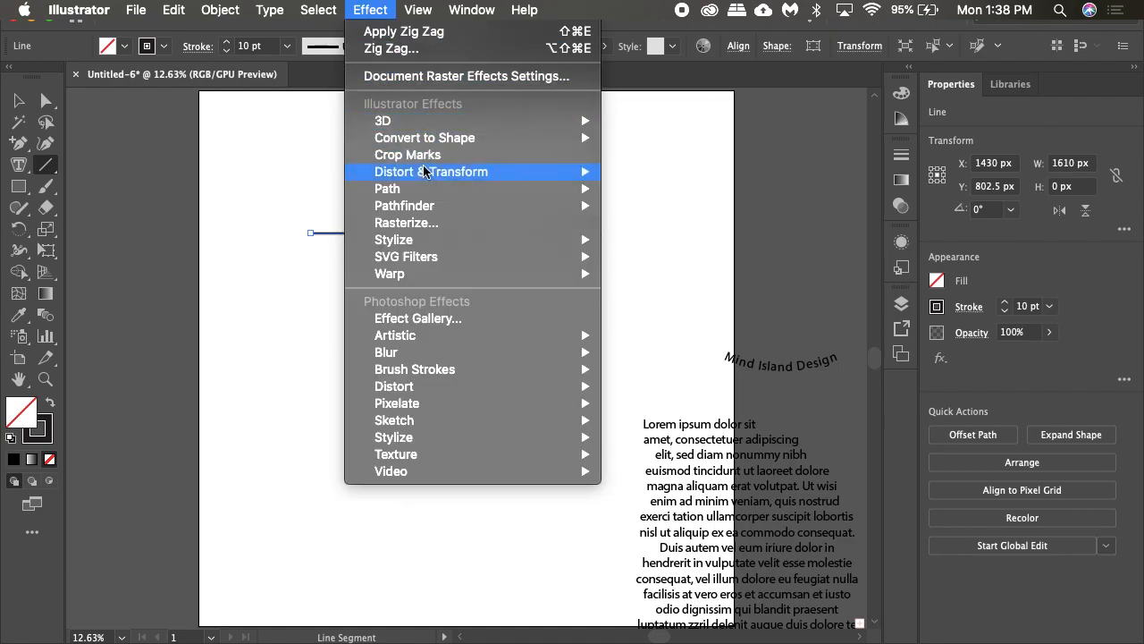
mouse_move(431, 172)
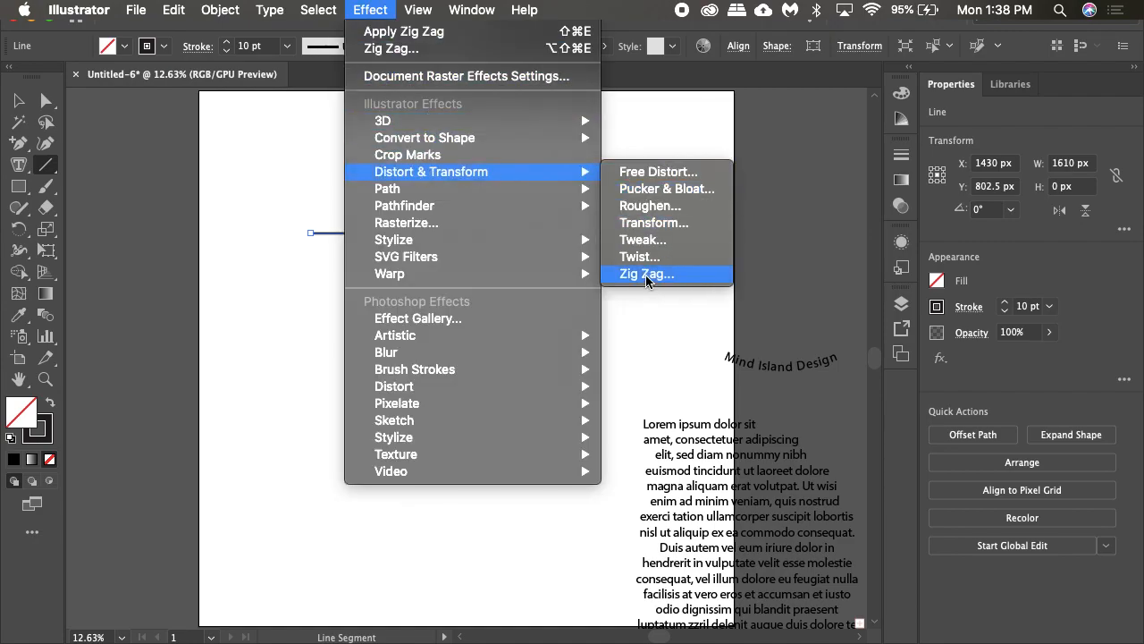
left_click(646, 274)
left_click(765, 492)
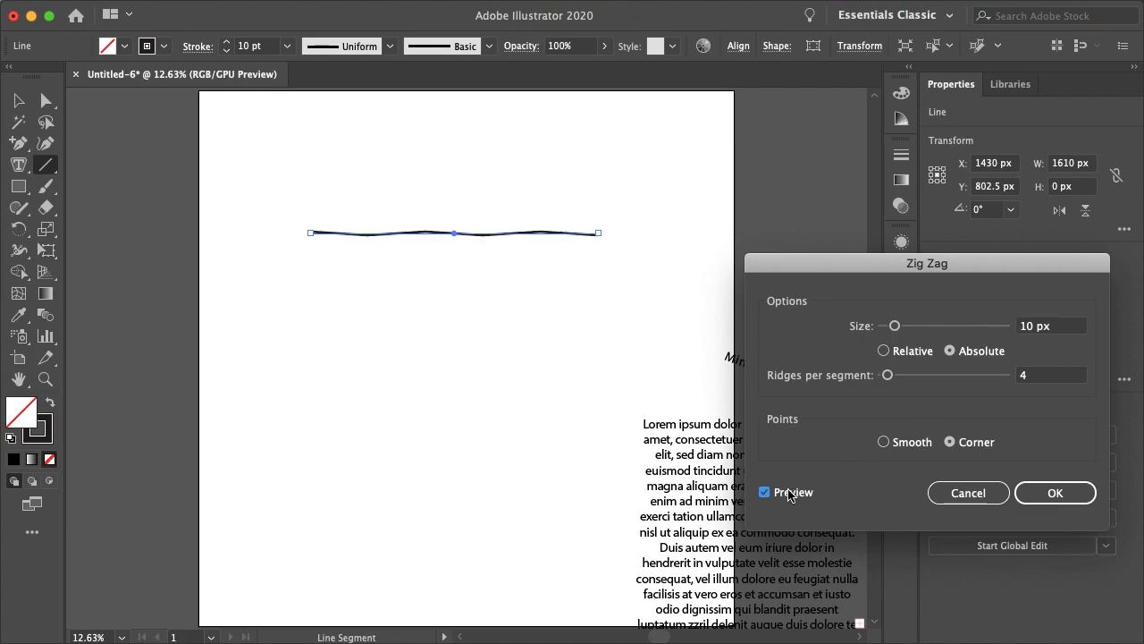
left_click(1043, 327)
double_click(1042, 326)
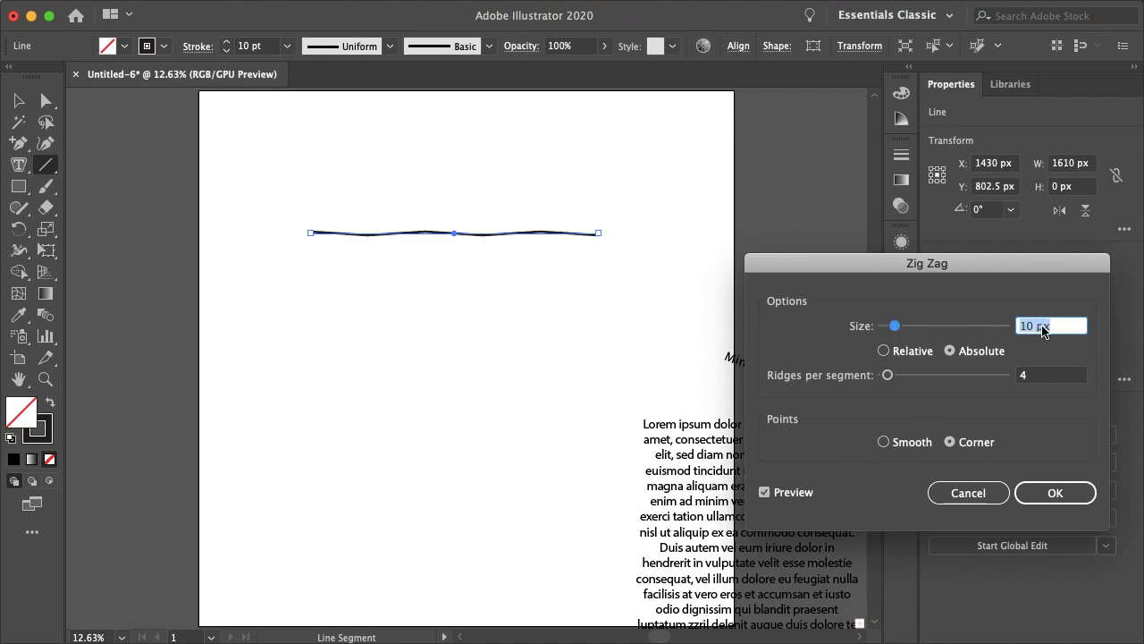
type("50")
key("Tab")
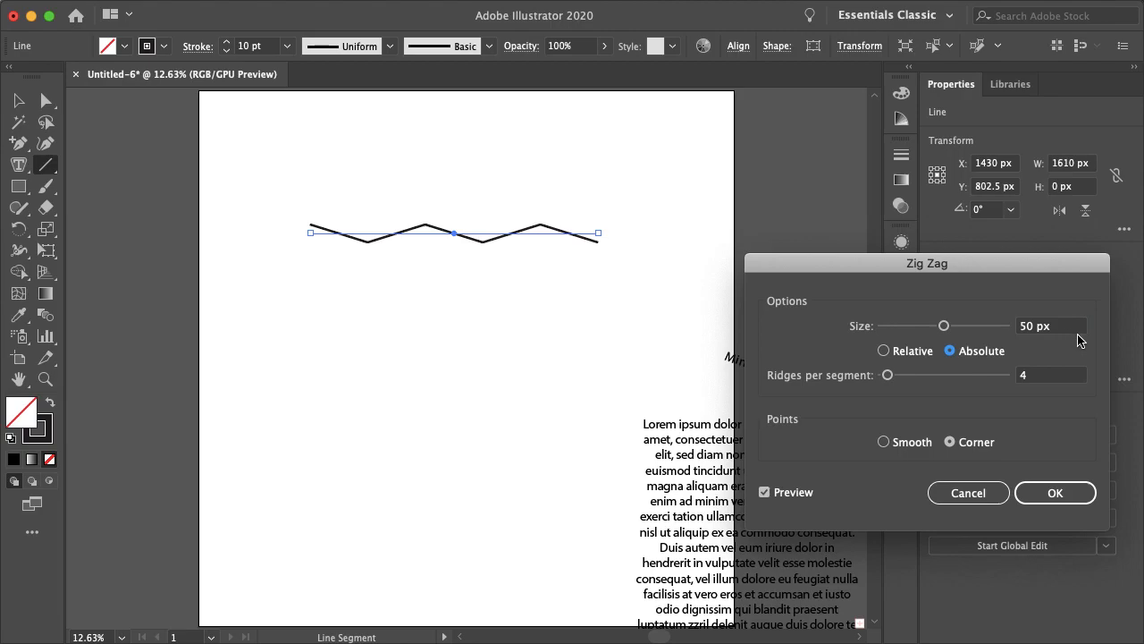
left_click(1037, 375)
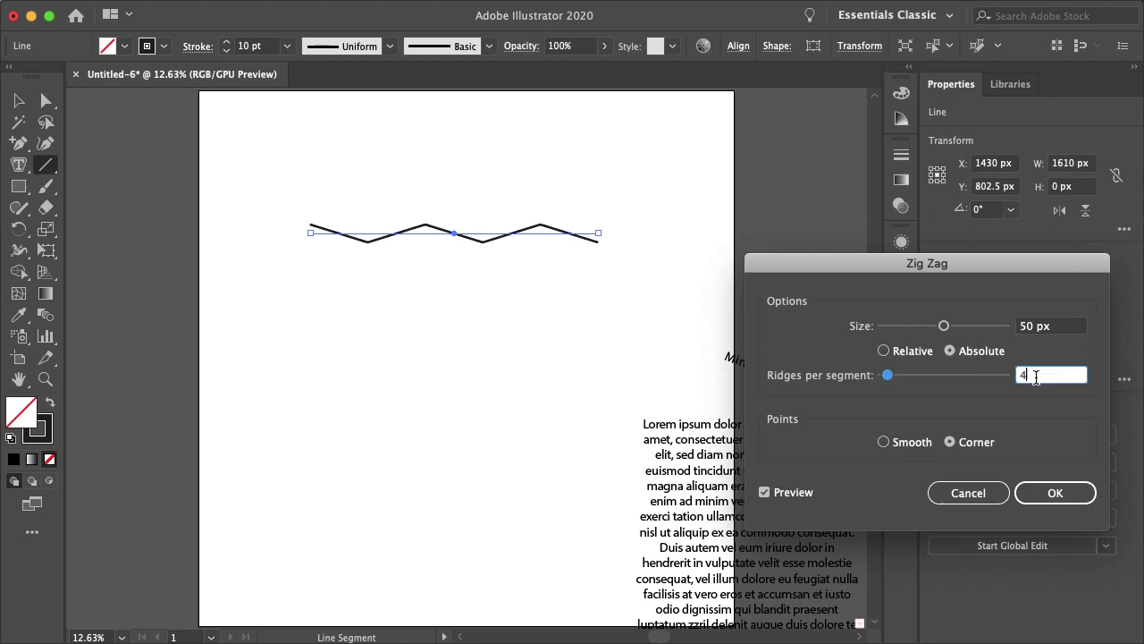
left_click(884, 442)
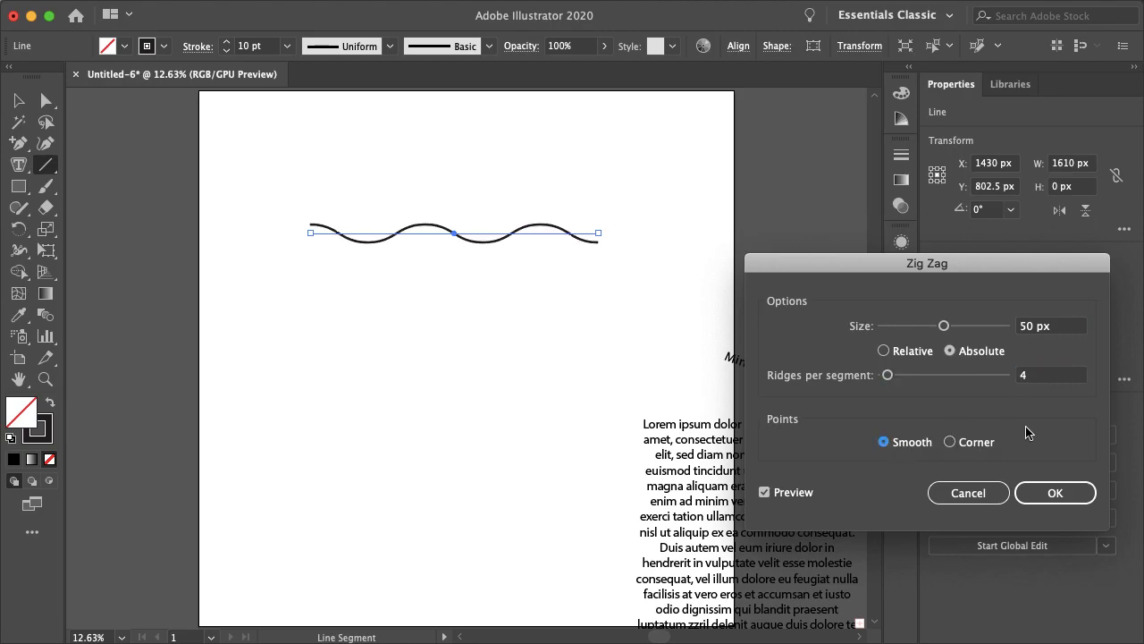
left_click(1053, 375)
type("3")
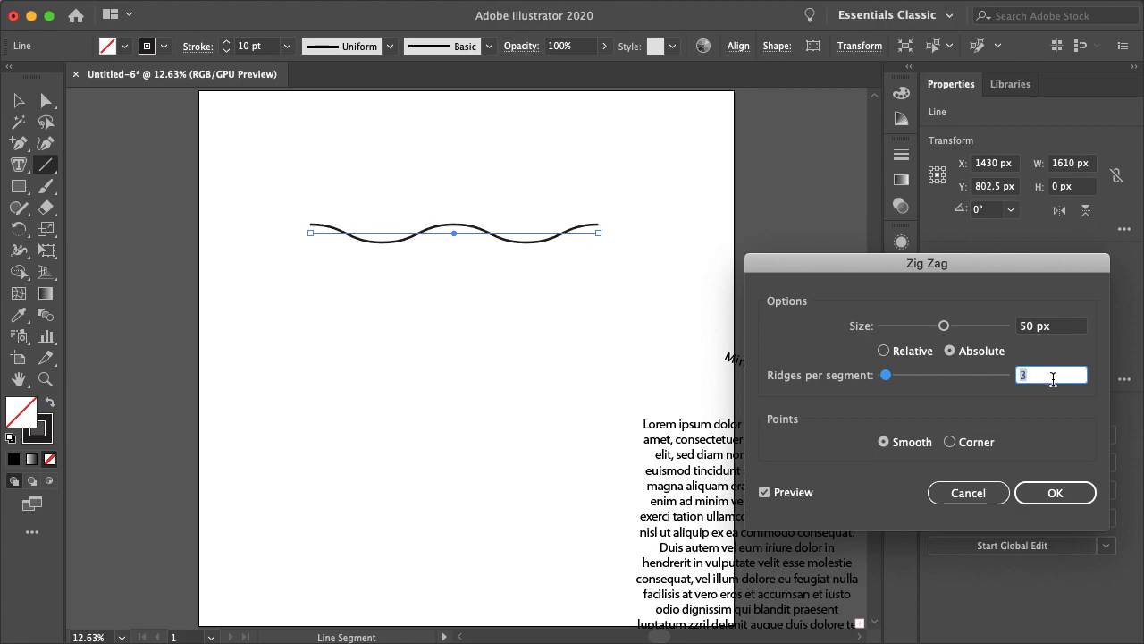
left_click(1054, 492)
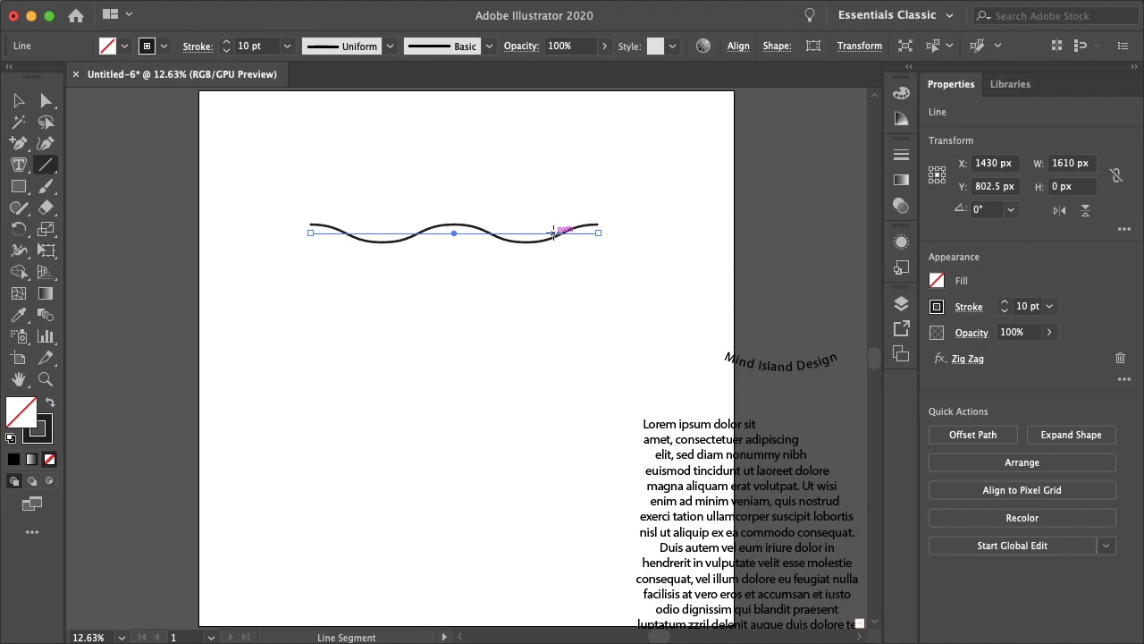
Step: Expand the Zig Zag appearance so the wave becomes an editable path with anchor points
left_click(220, 10)
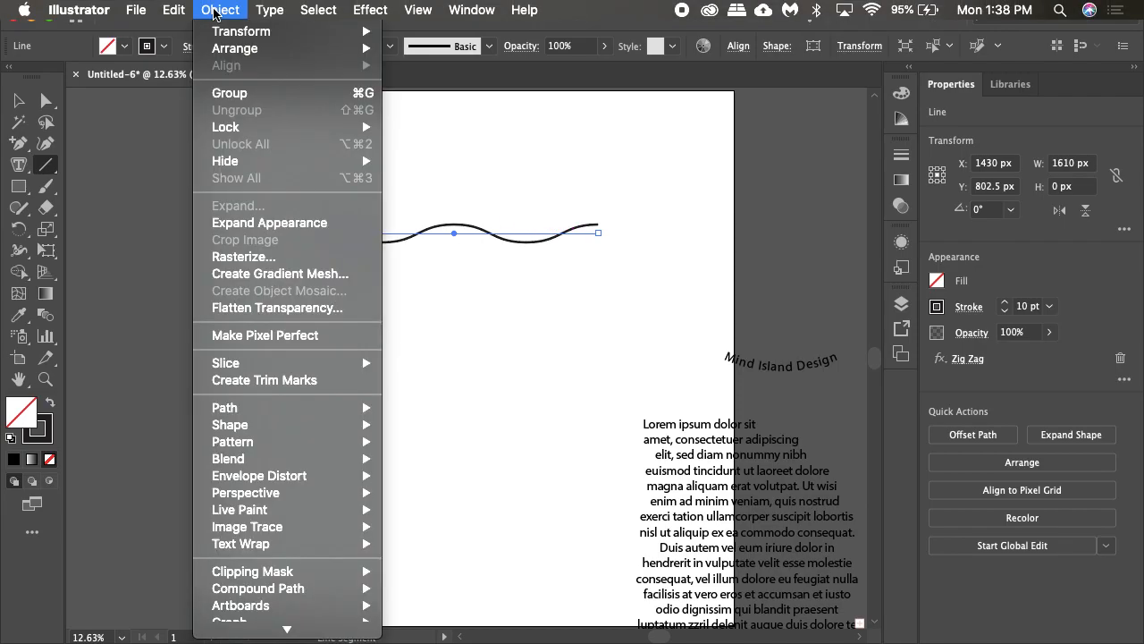
left_click(269, 223)
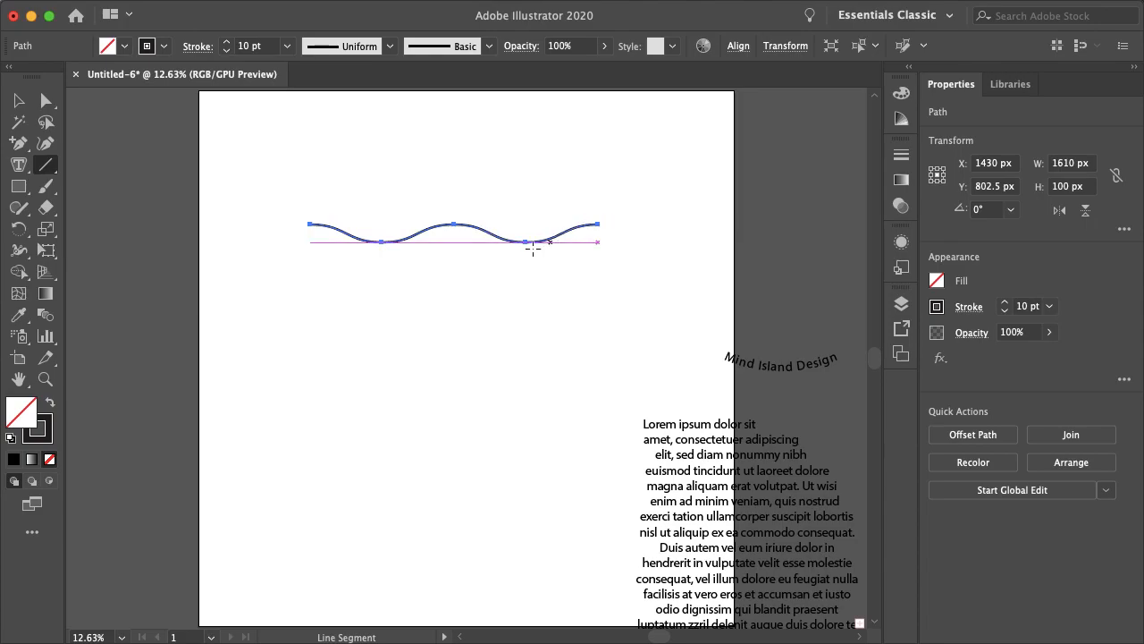
Step: Place Lorem ipsum placeholder text along the wave path with the Type Tool
left_click(18, 165)
left_click_drag(19, 165, 115, 163)
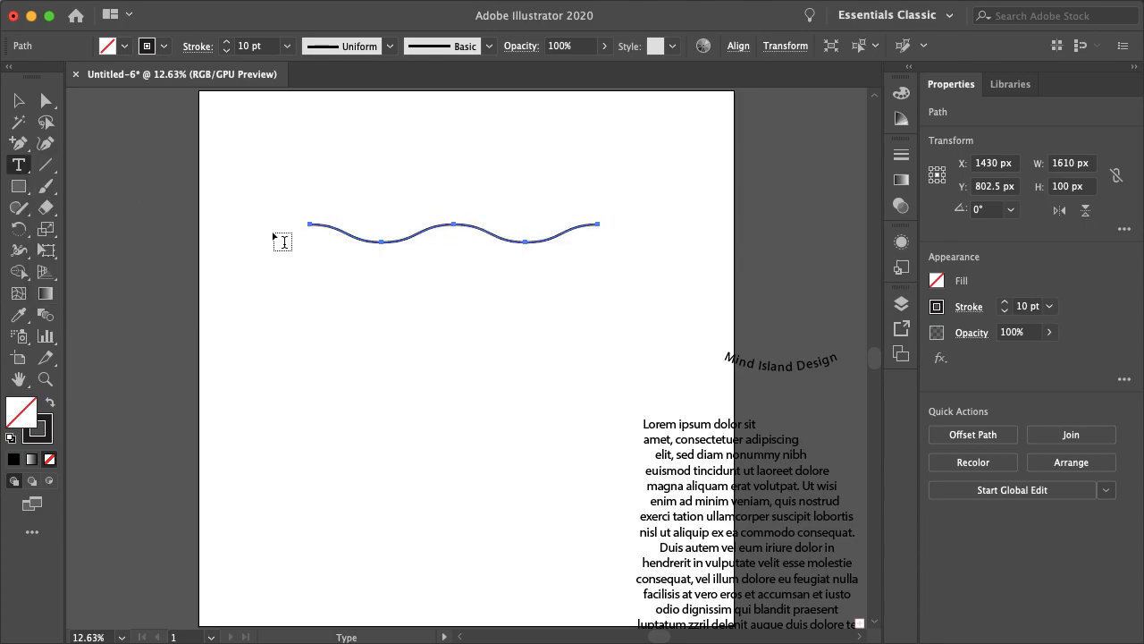
scroll(330, 239, "up", 3)
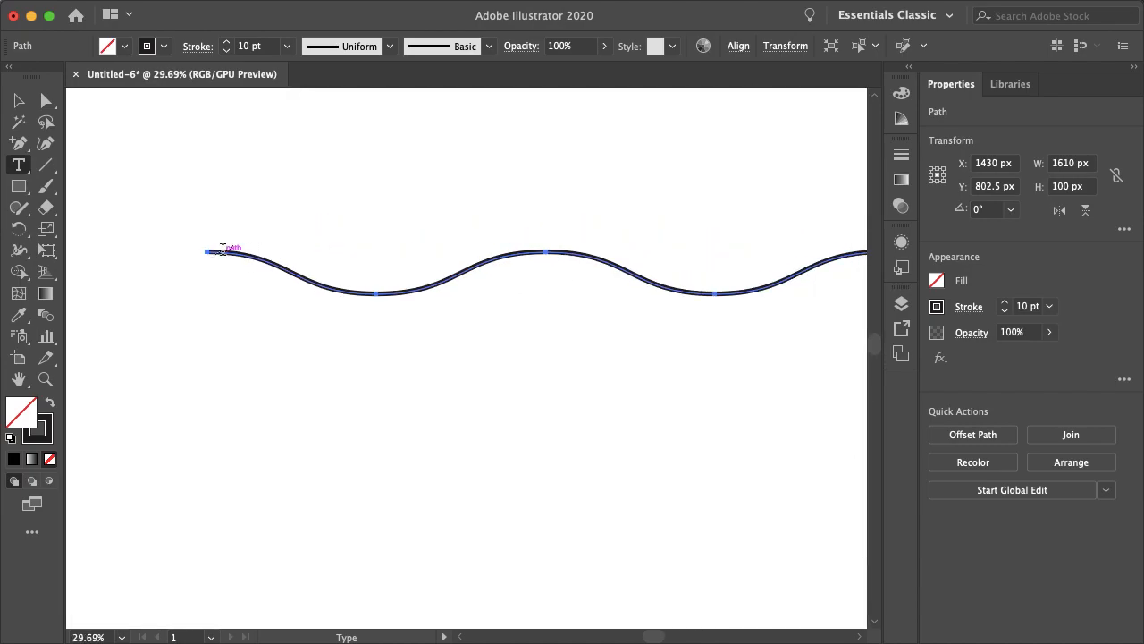
left_click(228, 251)
scroll(286, 331, "down", 3)
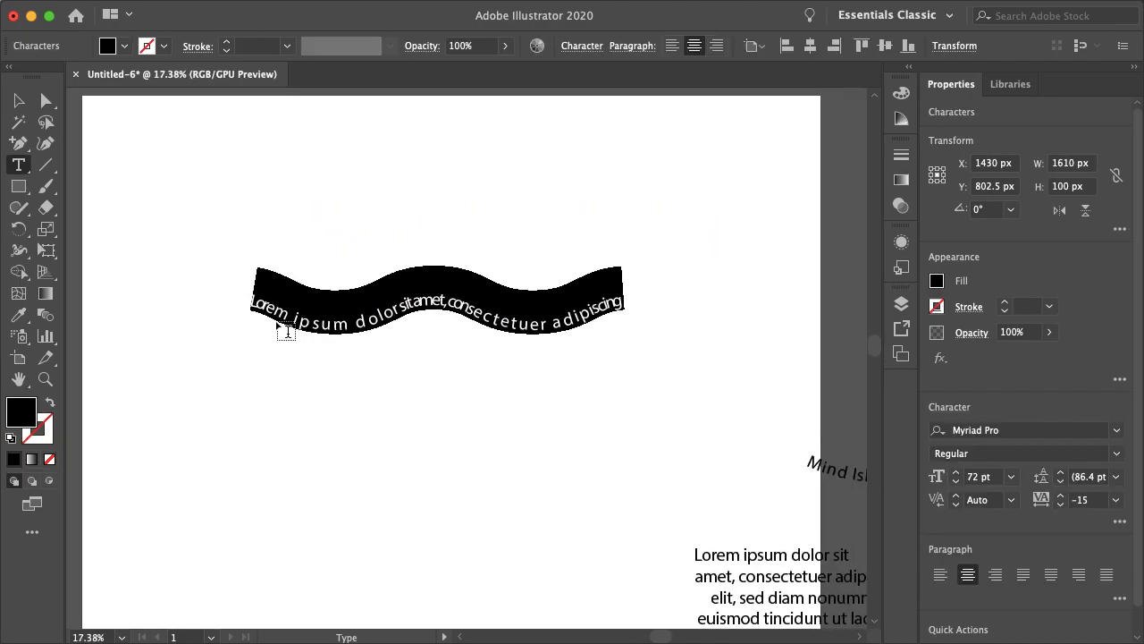
Step: Reset the text's baseline shift from -100 pt to 0 pt so it sits on the curve
left_click(582, 46)
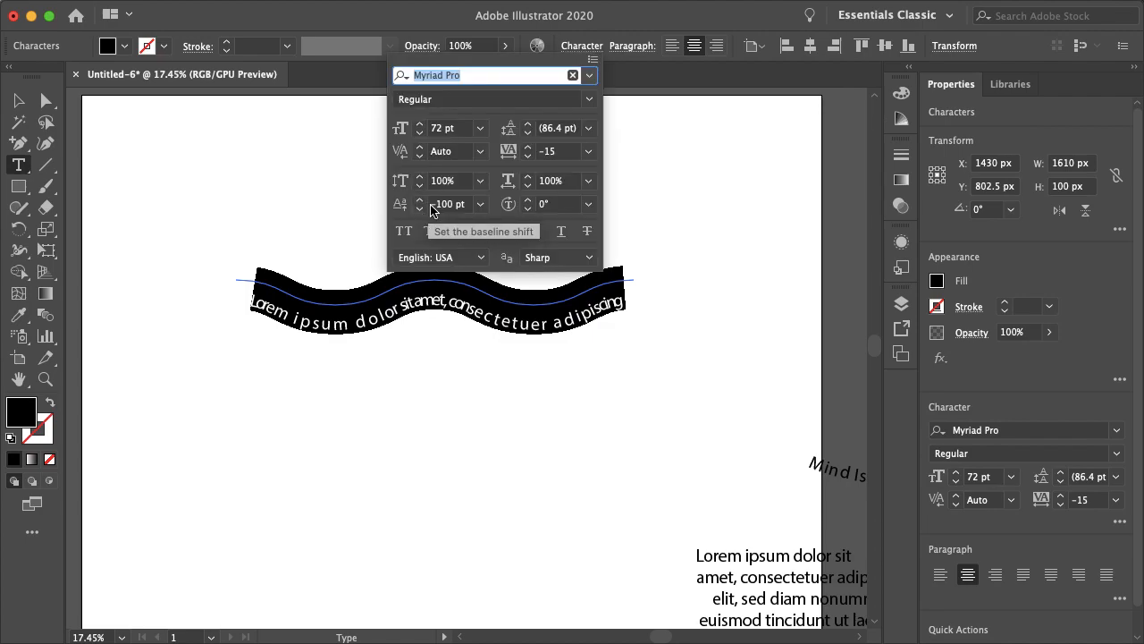
double_click(449, 204)
key("BackSpace")
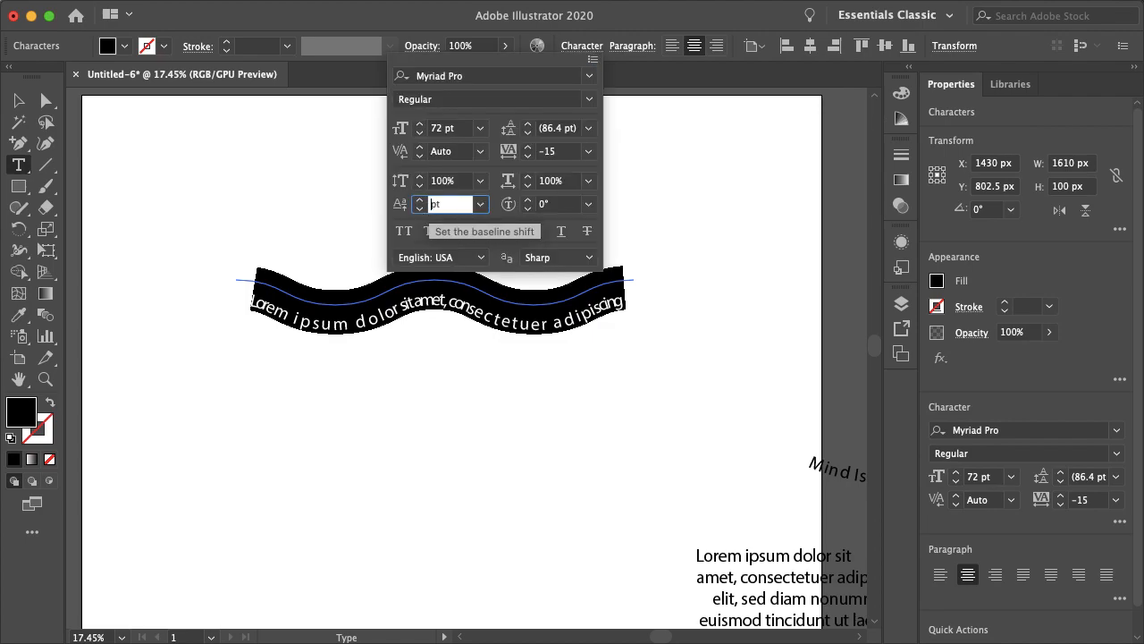
type("0")
key("Return")
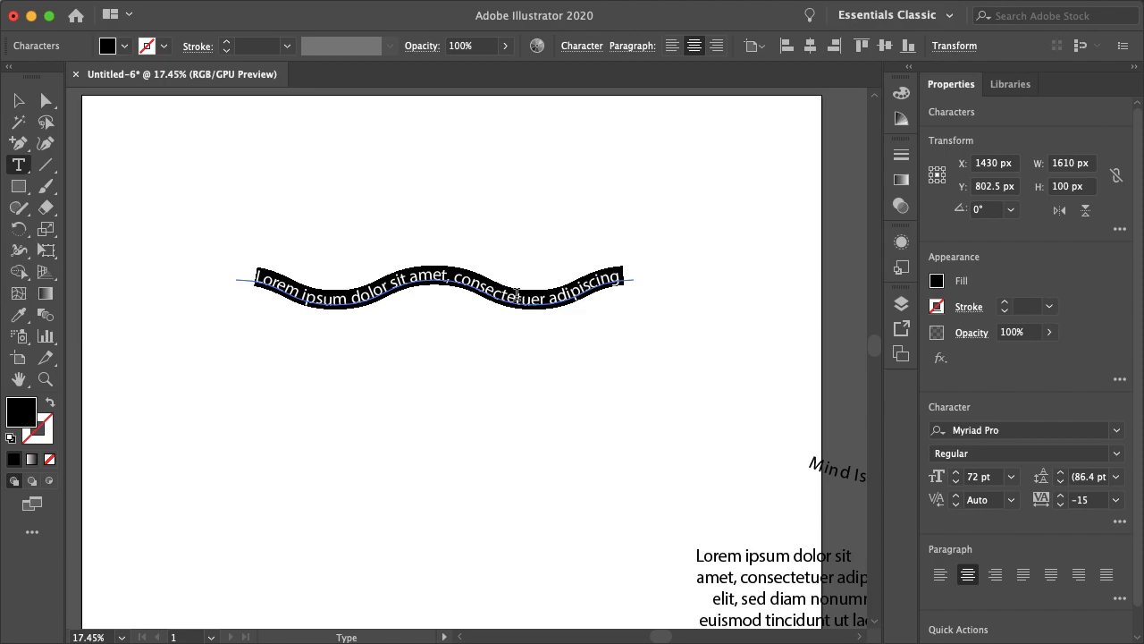
Step: Set the wavy Lorem ipsum text in Poppins Regular
left_click(581, 46)
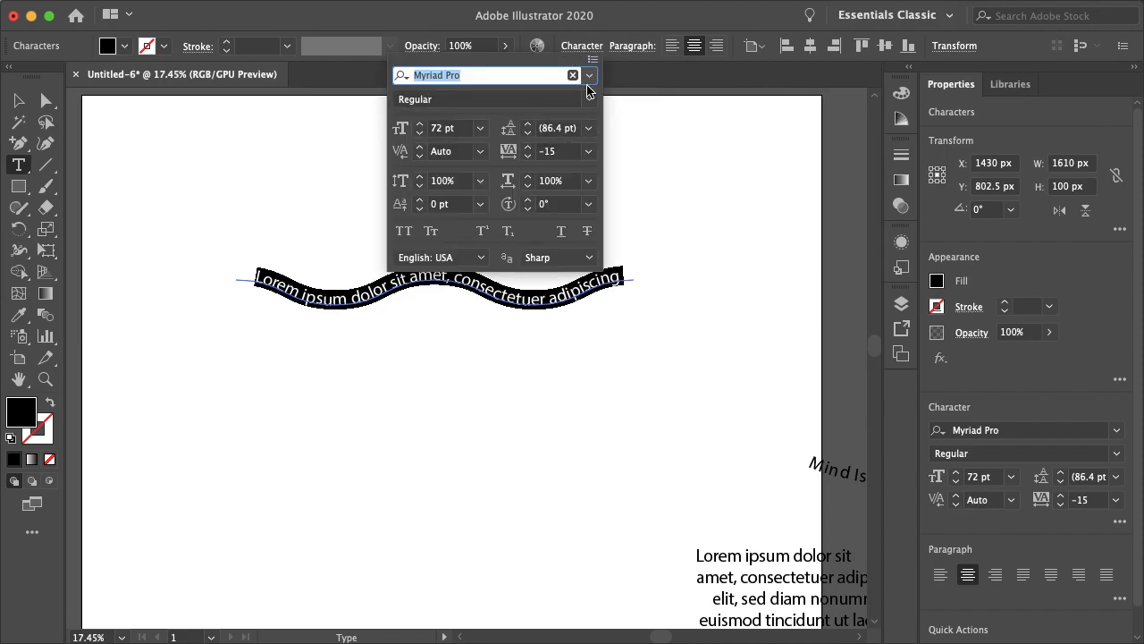
type("p")
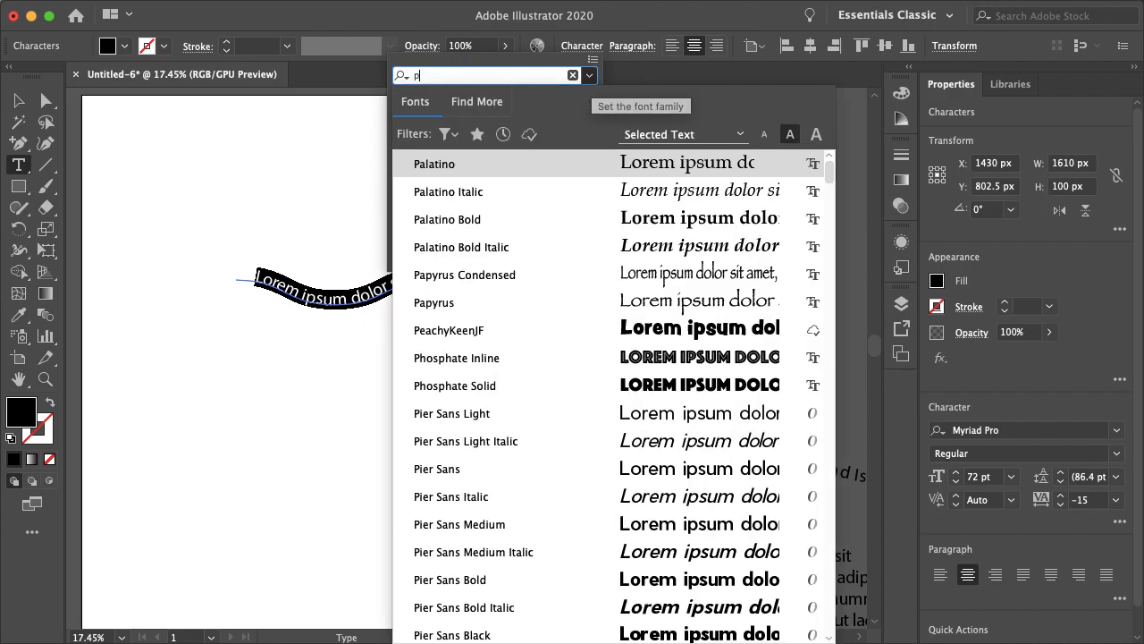
type("op")
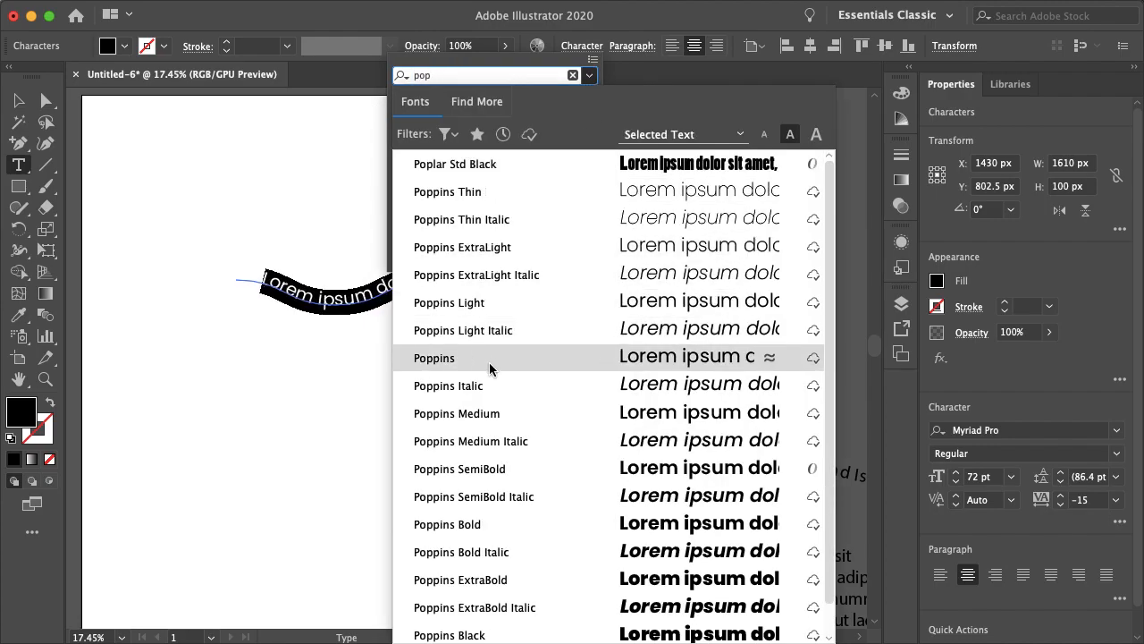
left_click(488, 362)
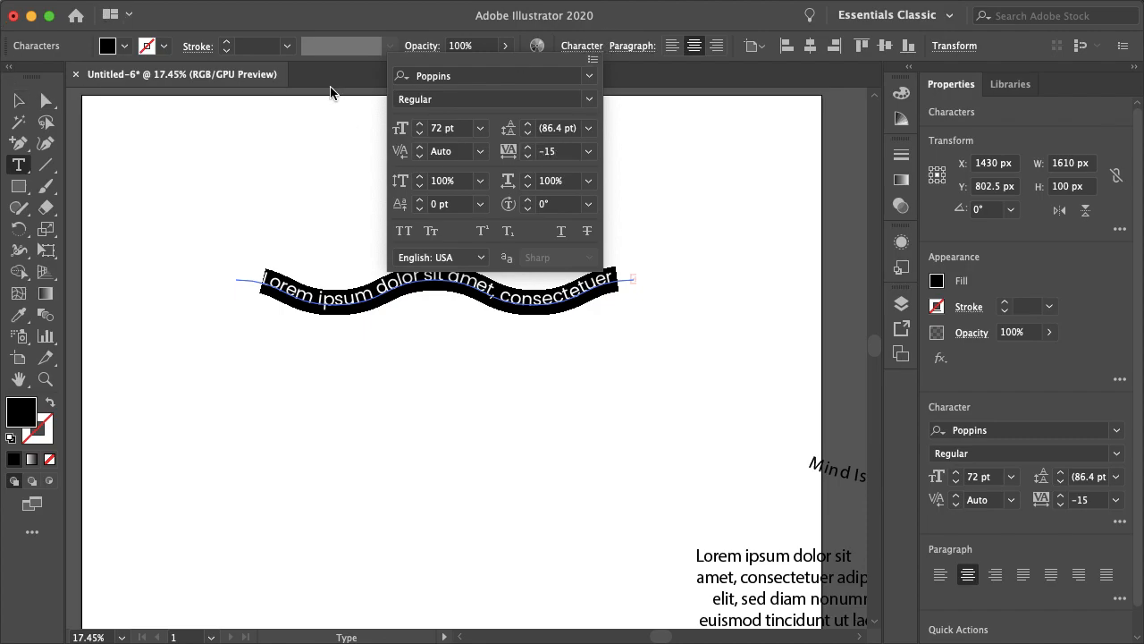
Step: Check the paragraph settings, then deselect the text with the Selection tool
left_click(583, 46)
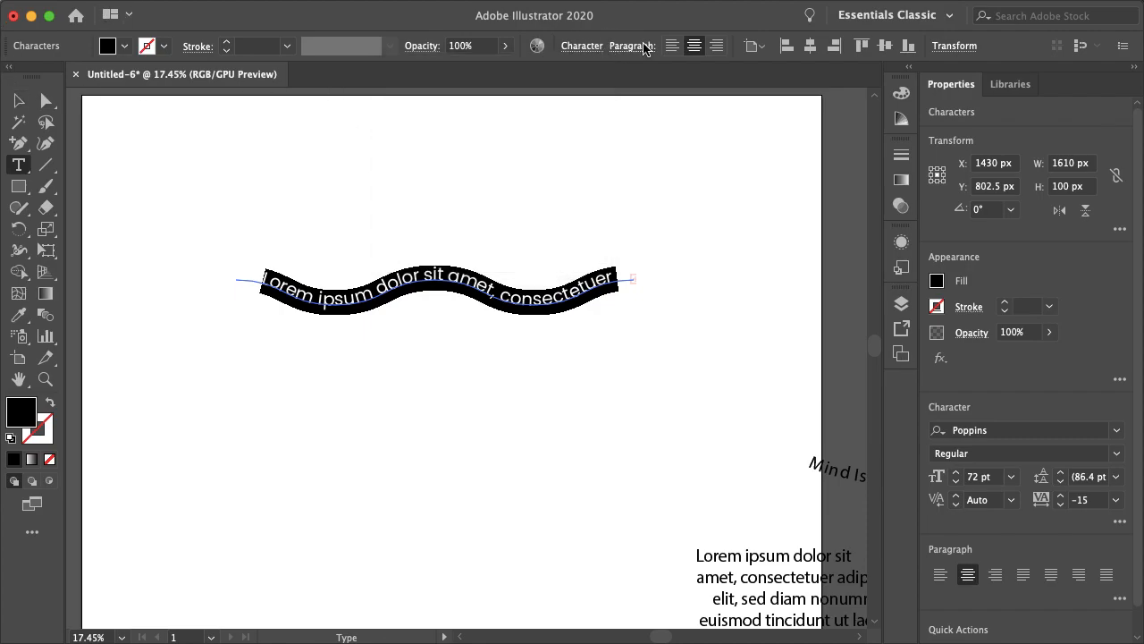
left_click(632, 45)
left_click(632, 45)
left_click(19, 100)
left_click(438, 320)
scroll(527, 428, "down", 2)
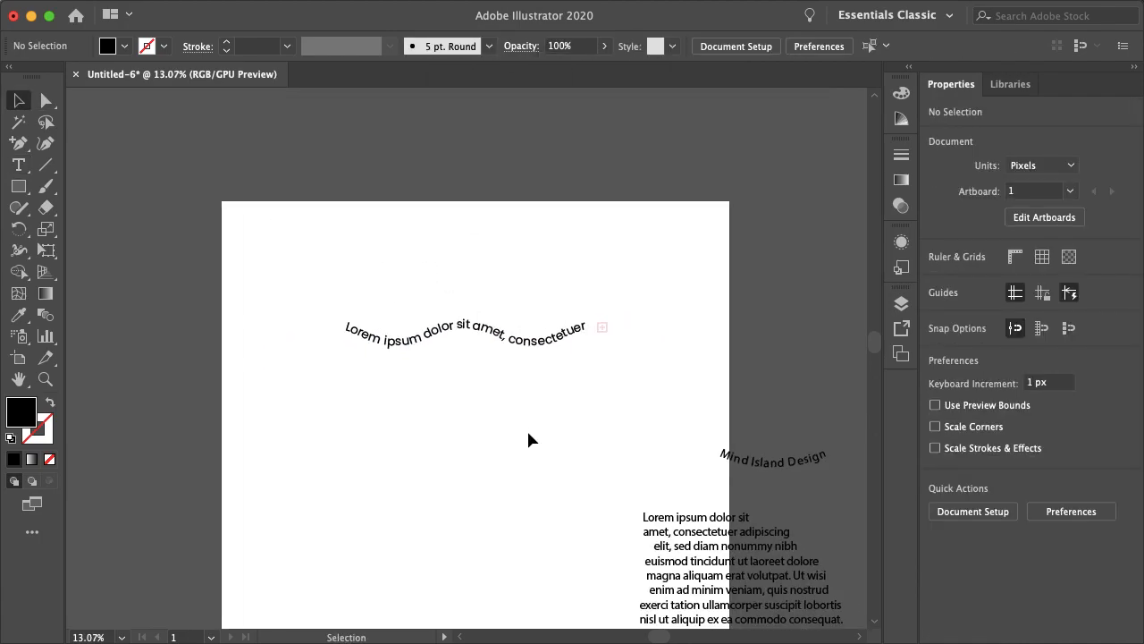
scroll(527, 428, "down", 1)
scroll(531, 439, "down", 1)
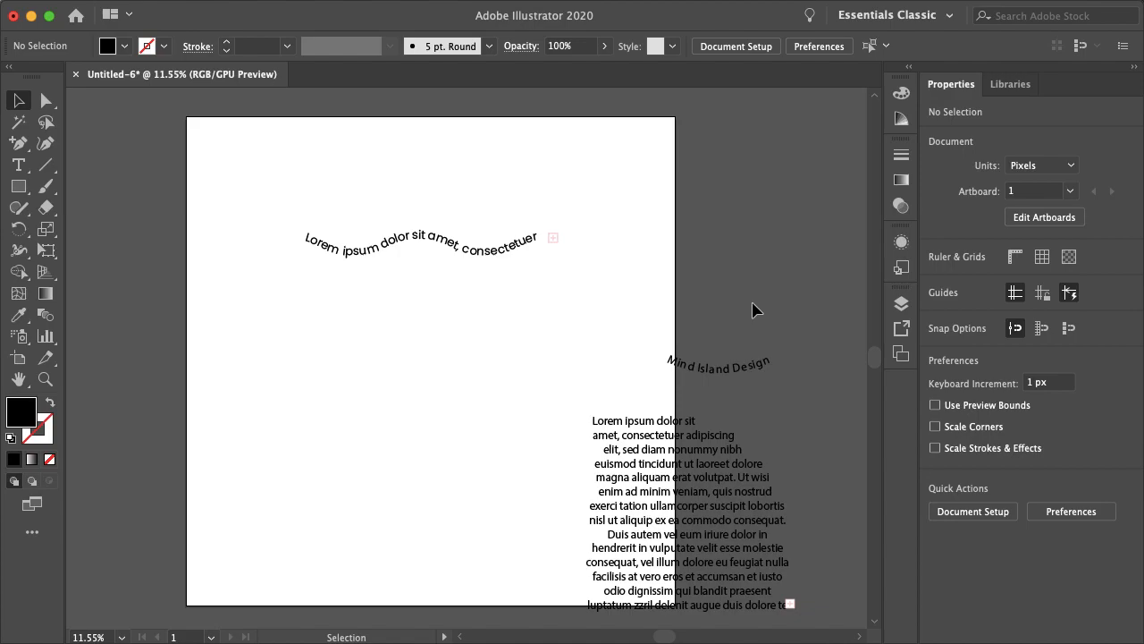